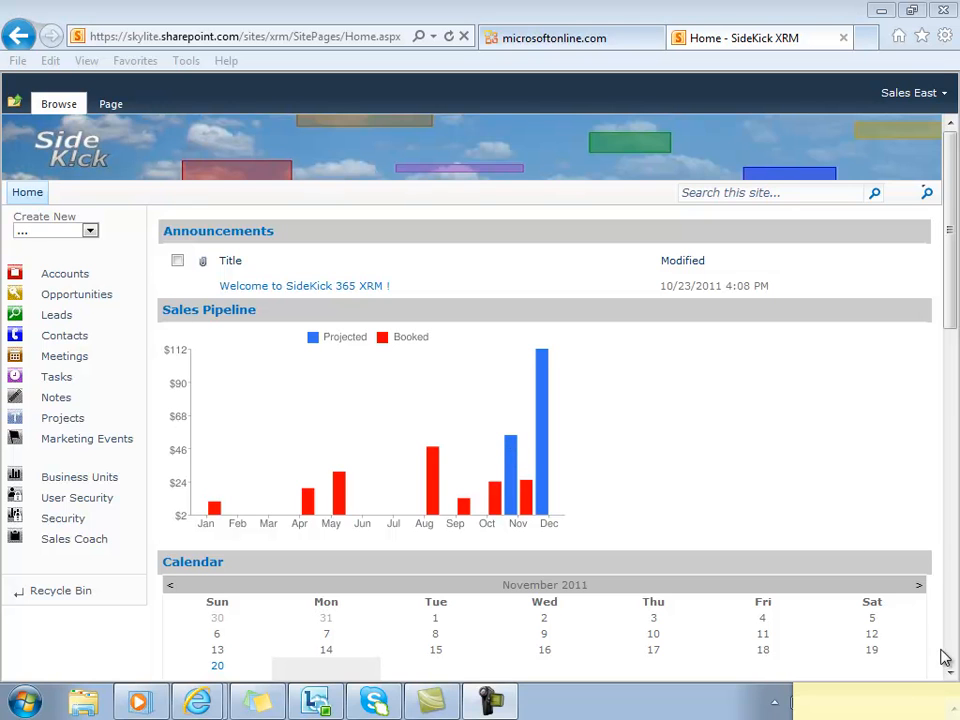
Review the home dashboard's sales pipeline, calendar, open opportunities, tasks, projects and projected revenue sections.
scroll(953, 679, "down", 5)
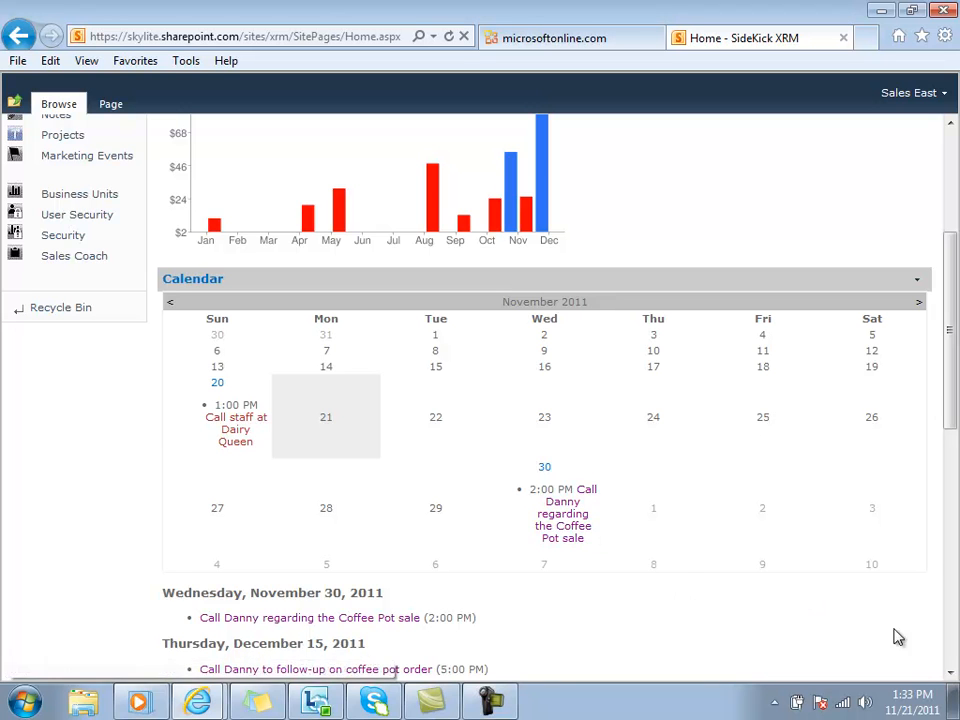
scroll(953, 679, "down", 3)
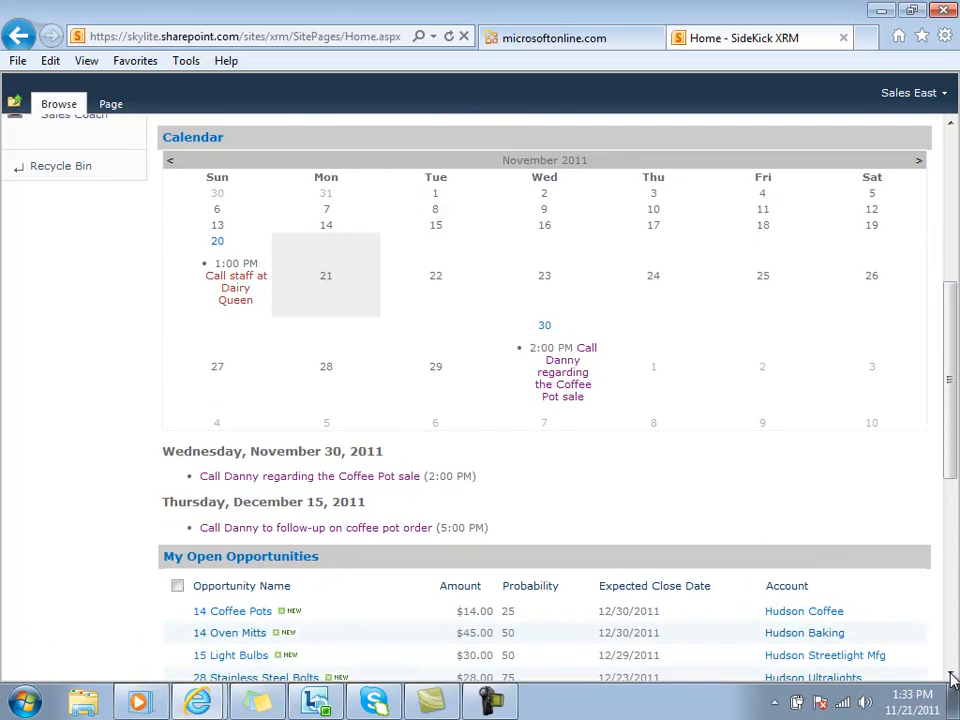
left_click(953, 679)
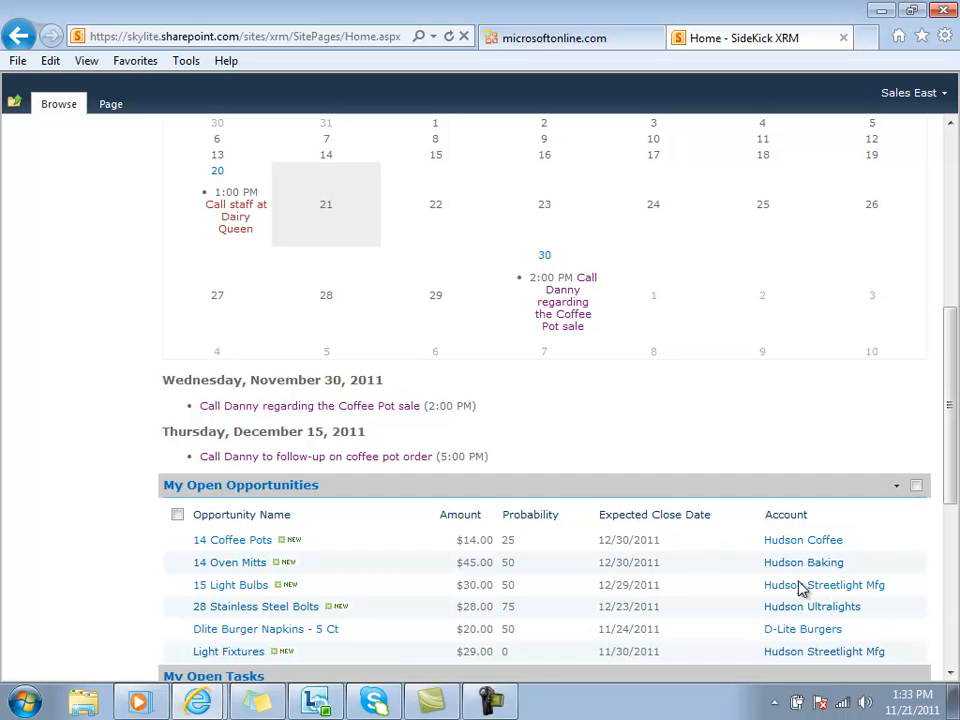
left_click(952, 676)
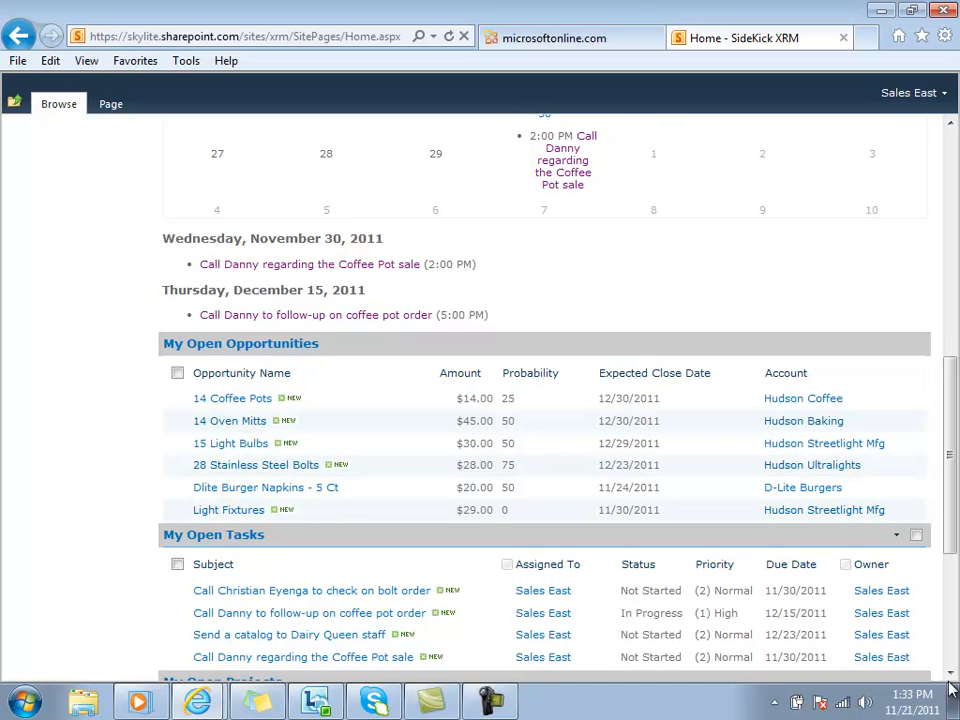
left_click(952, 678)
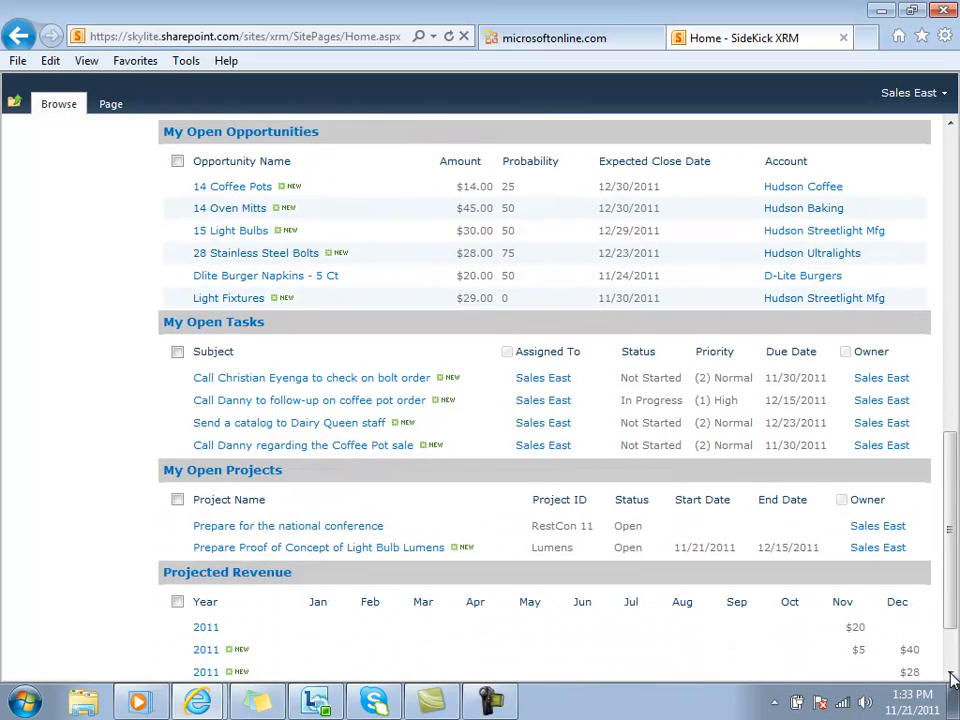
left_click(952, 678)
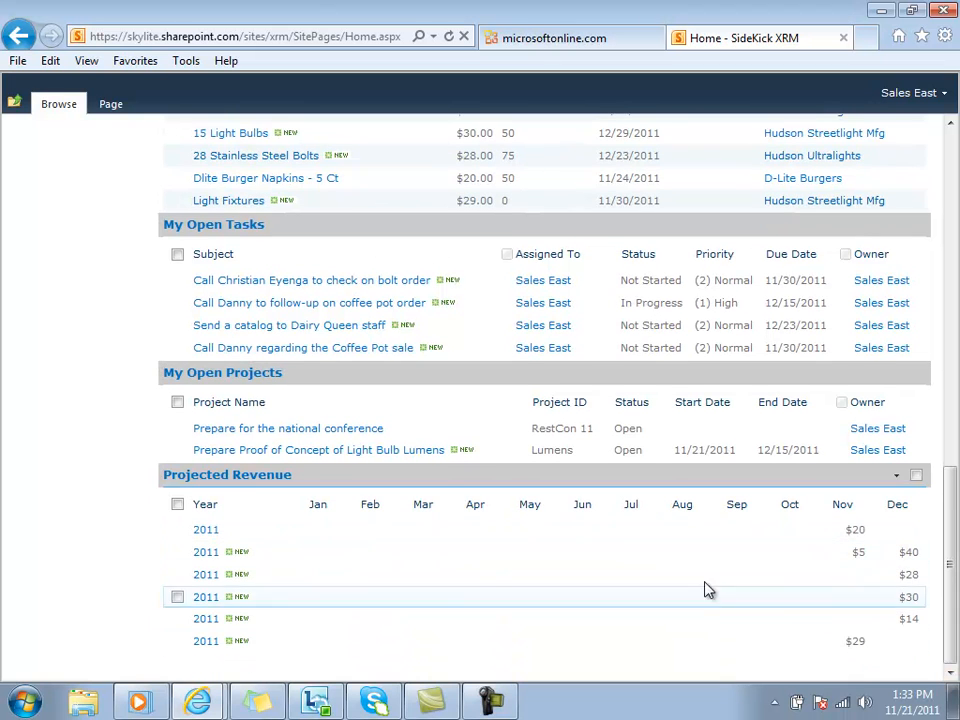
left_click_drag(949, 596, 948, 450)
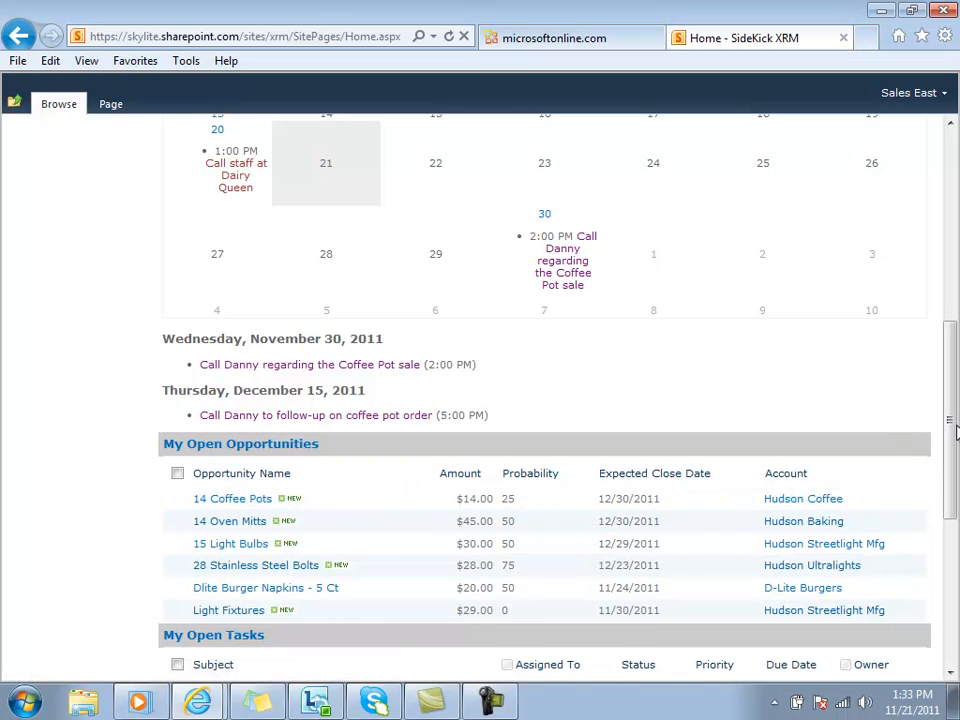
left_click_drag(950, 410, 957, 207)
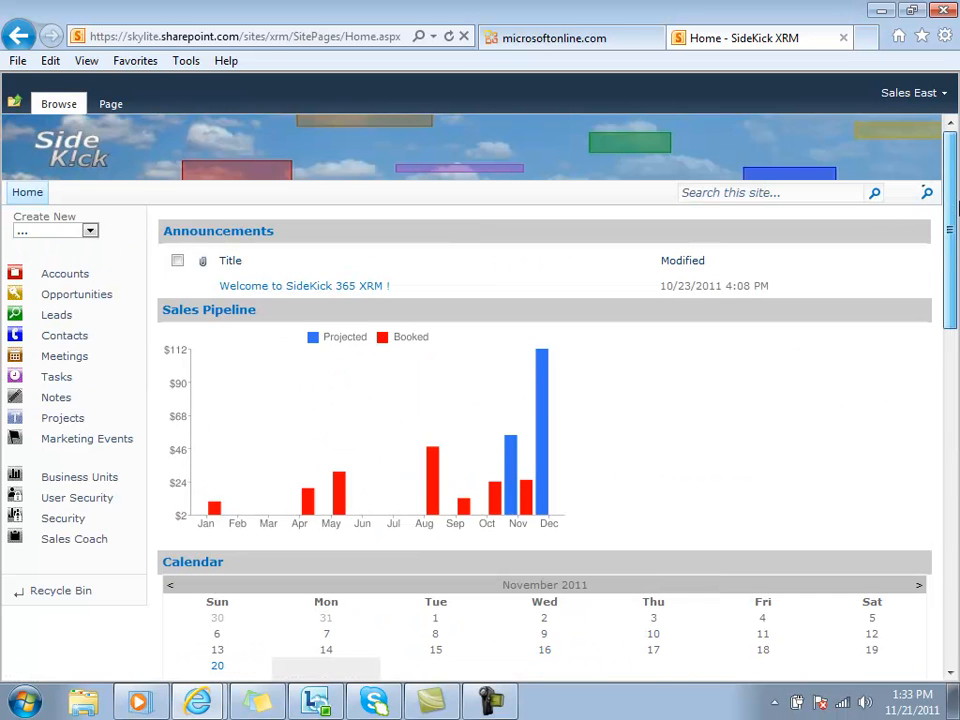
Open the D-Lite Burgers account and view its additional information and its main account details.
left_click(65, 274)
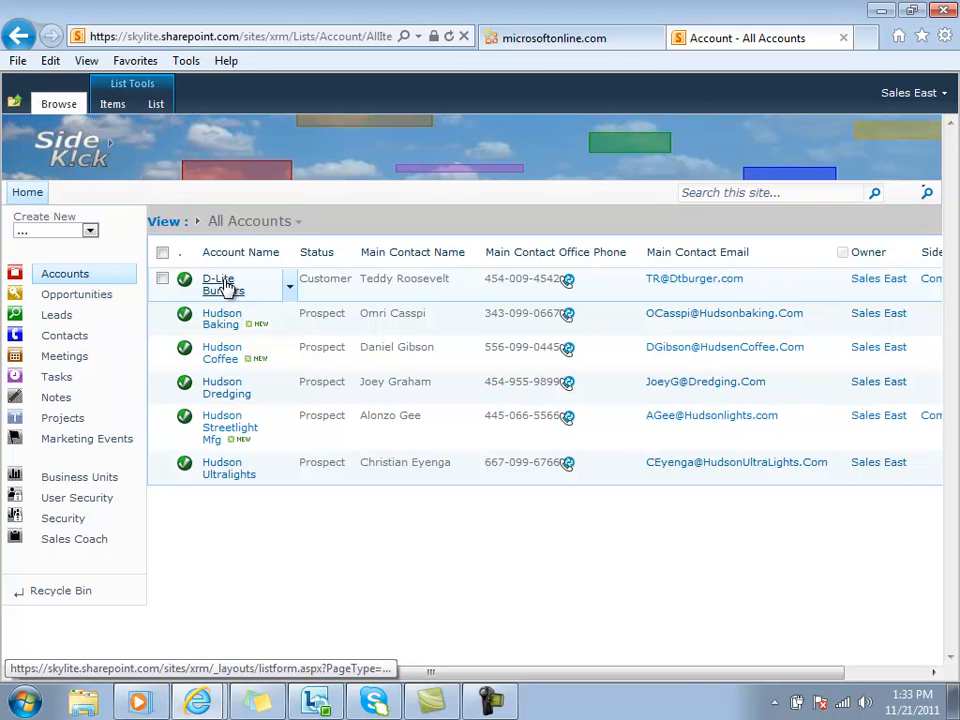
left_click(226, 287)
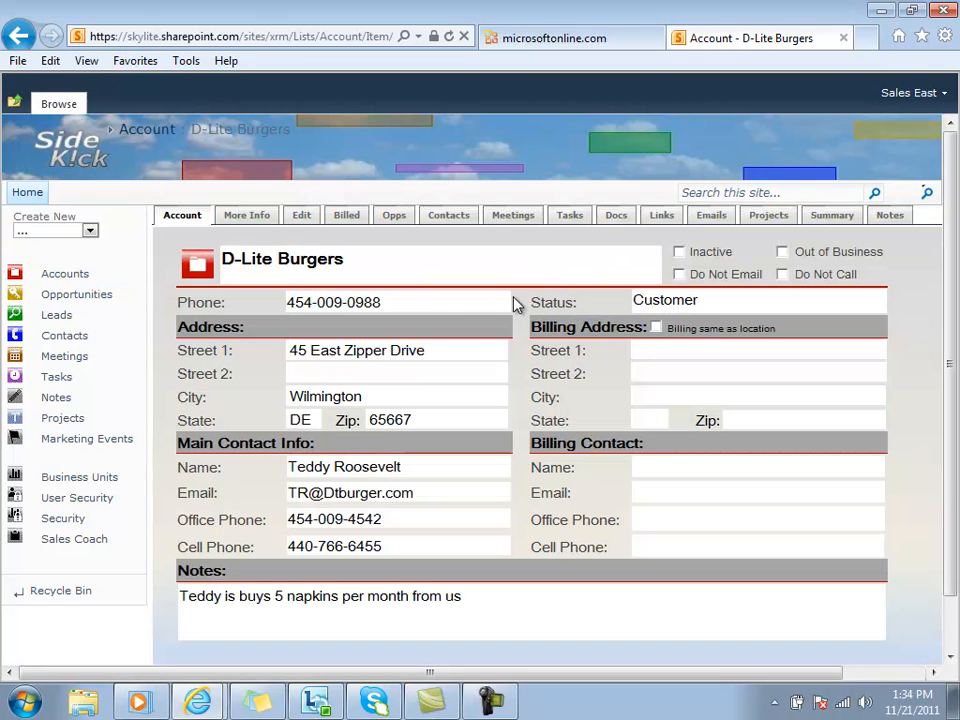
left_click(228, 218)
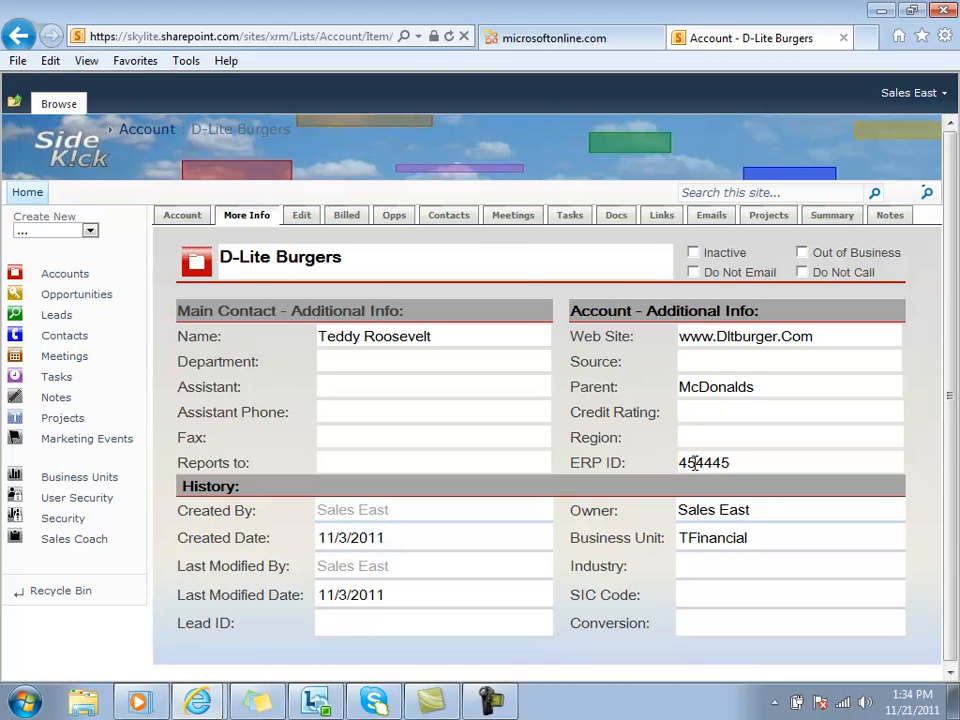
left_click(185, 217)
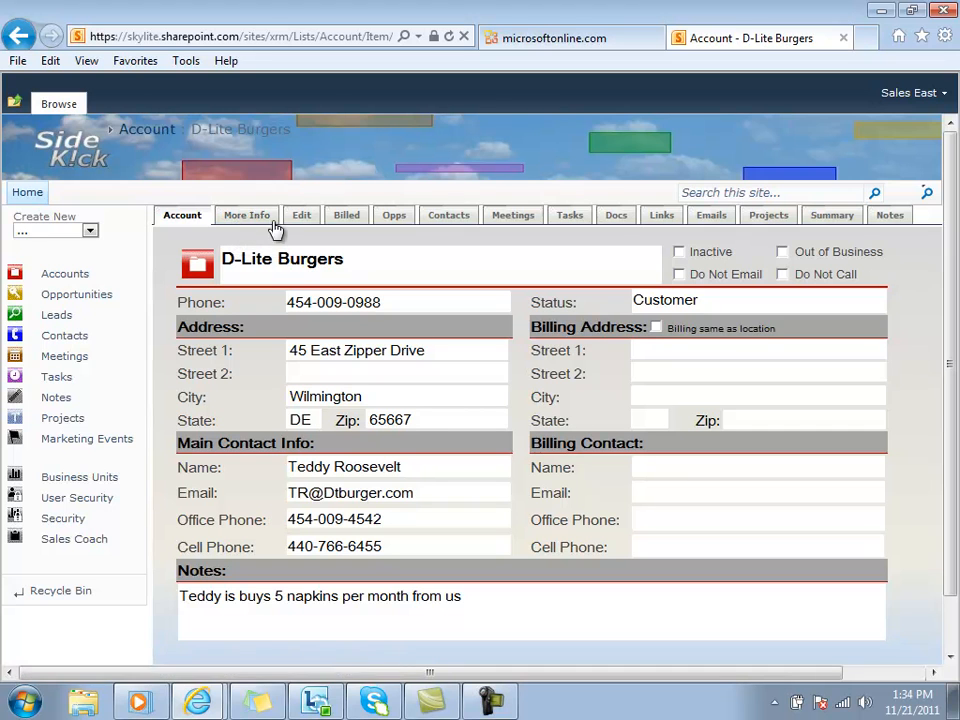
Open the Hudson Baking account from the accounts list and show its related opportunities.
left_click(68, 281)
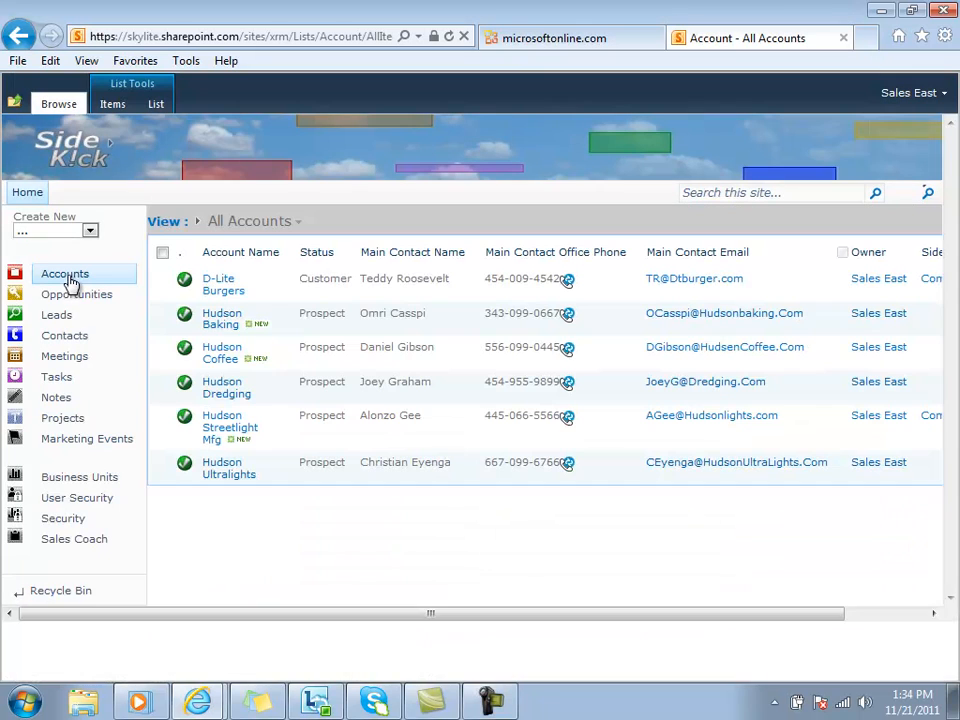
left_click(224, 319)
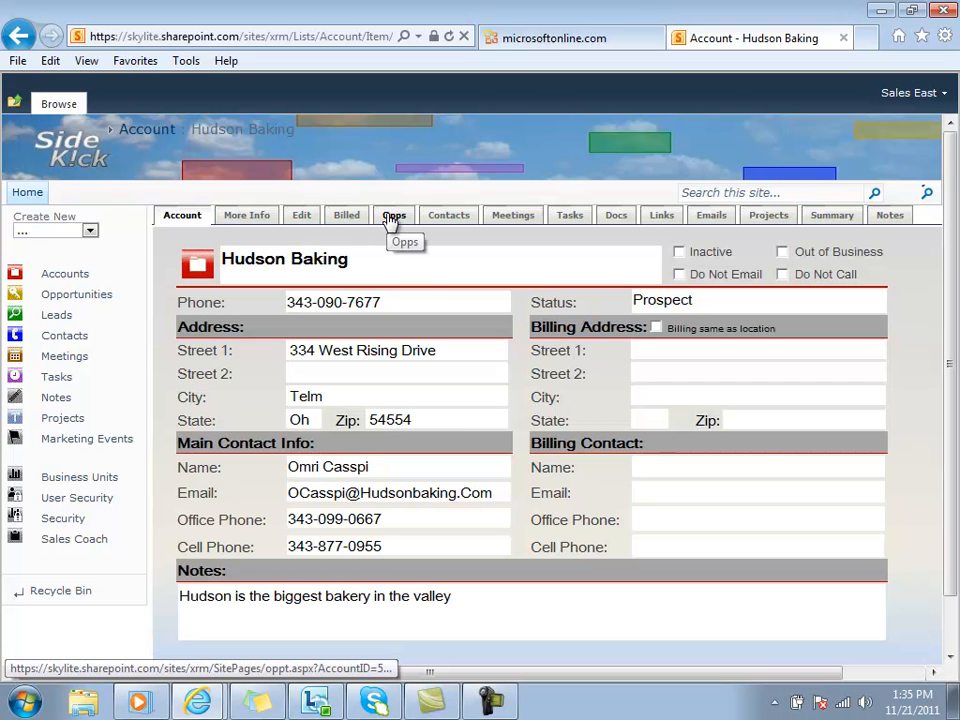
left_click(391, 218)
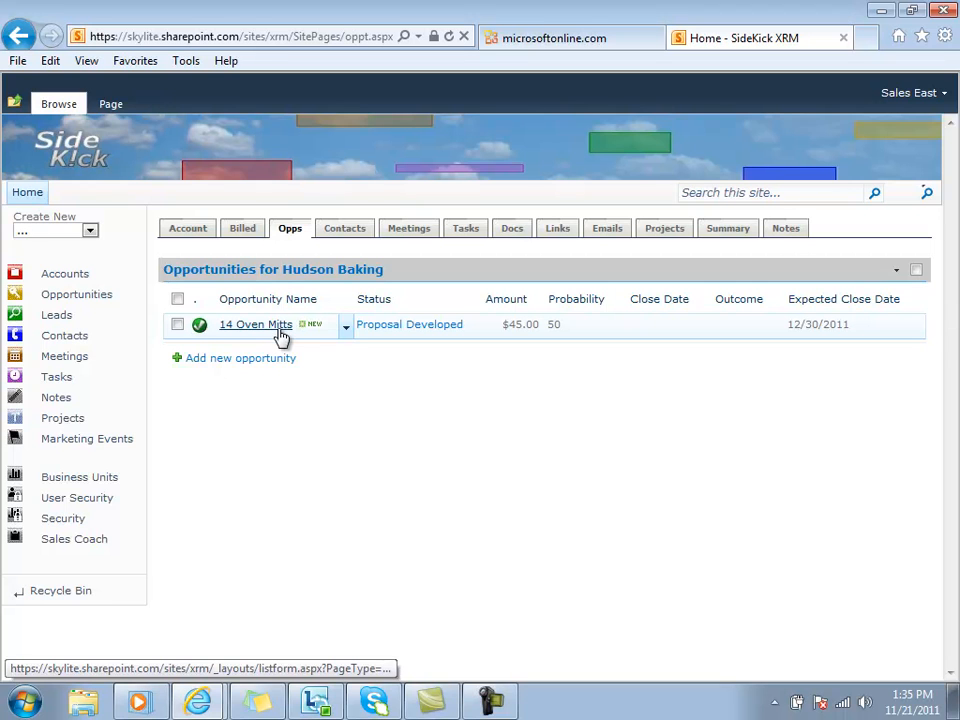
View the list of all opportunities and return to the Hudson Baking account's own opportunities.
left_click(70, 295)
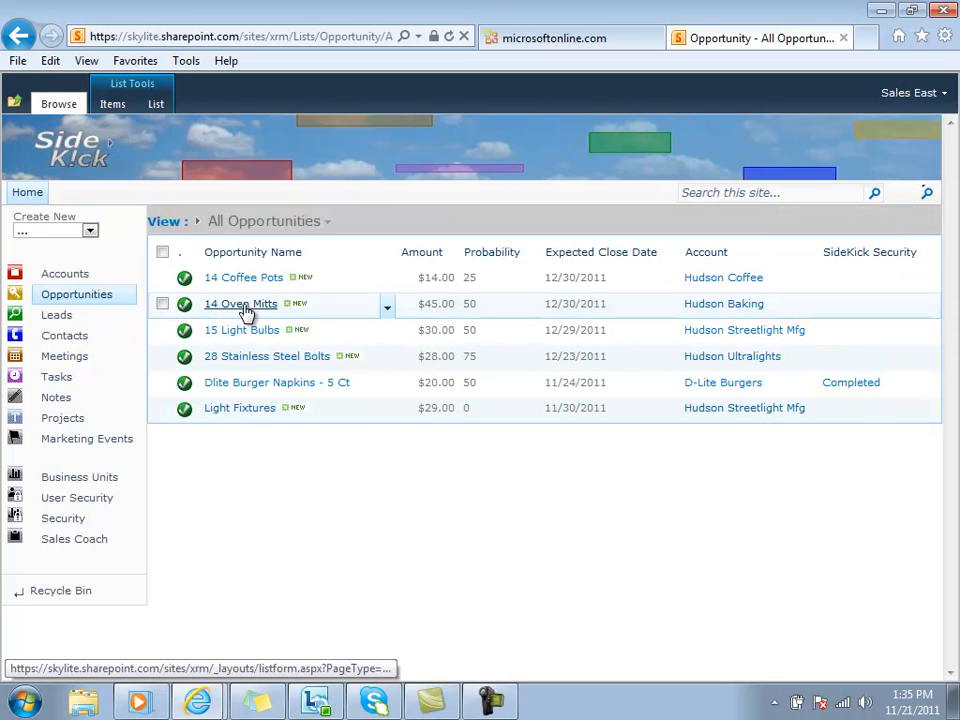
left_click(61, 277)
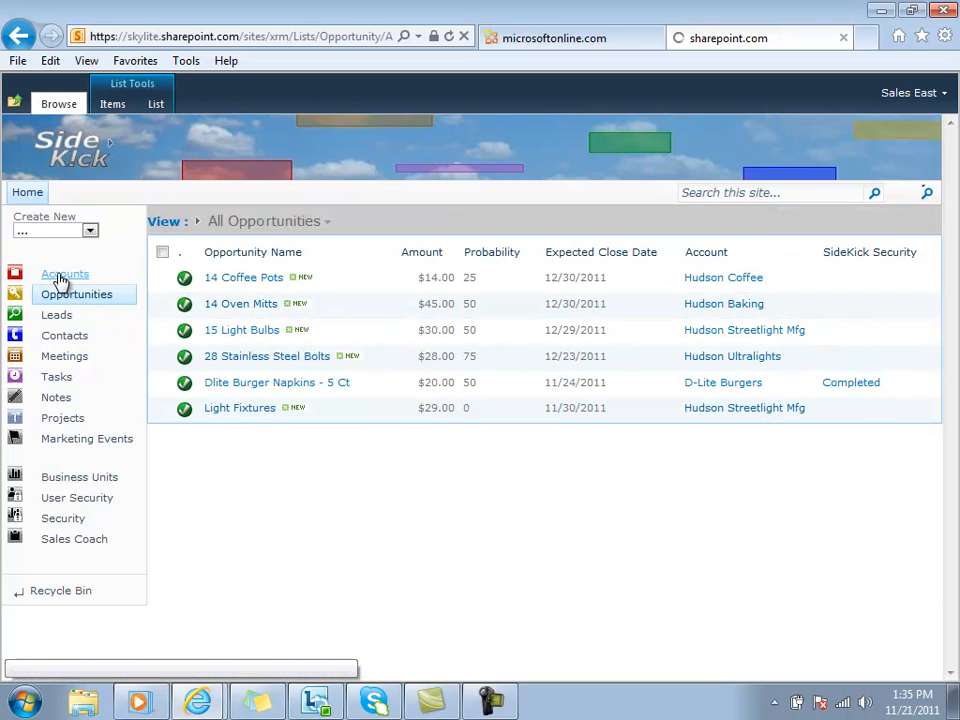
left_click(228, 320)
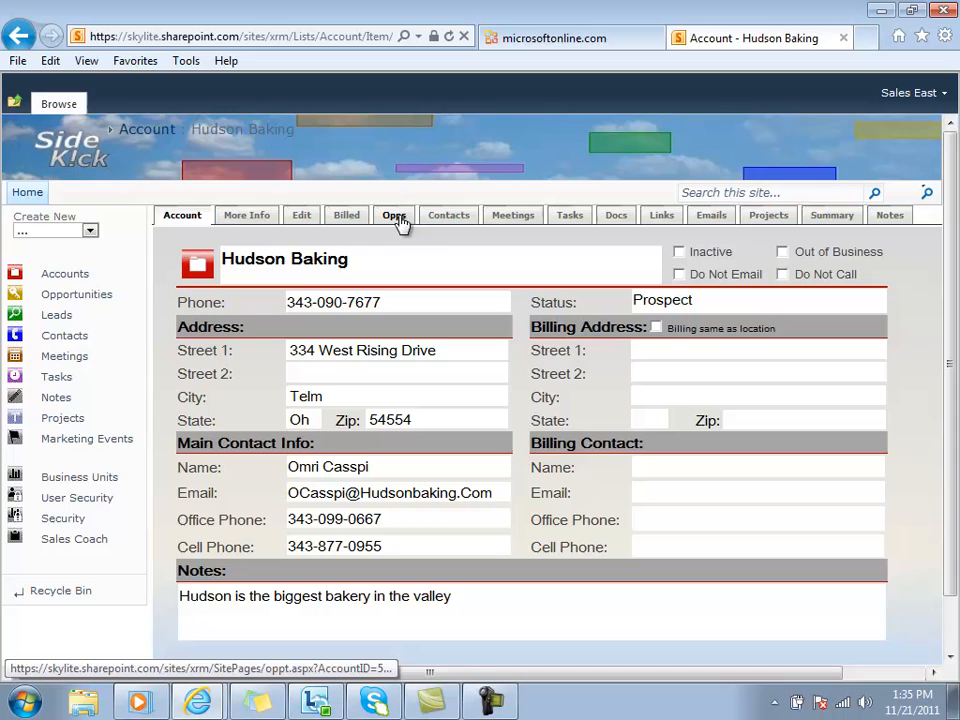
left_click(396, 218)
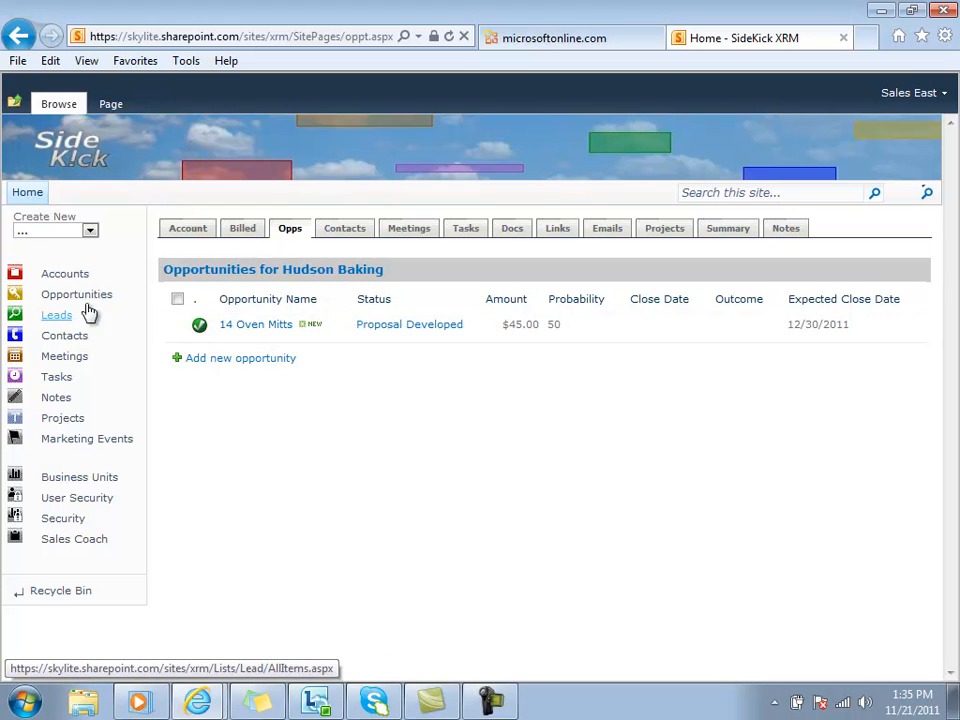
Open the 14 Oven Mitts opportunity, review its details and show its revenue spread.
left_click(262, 325)
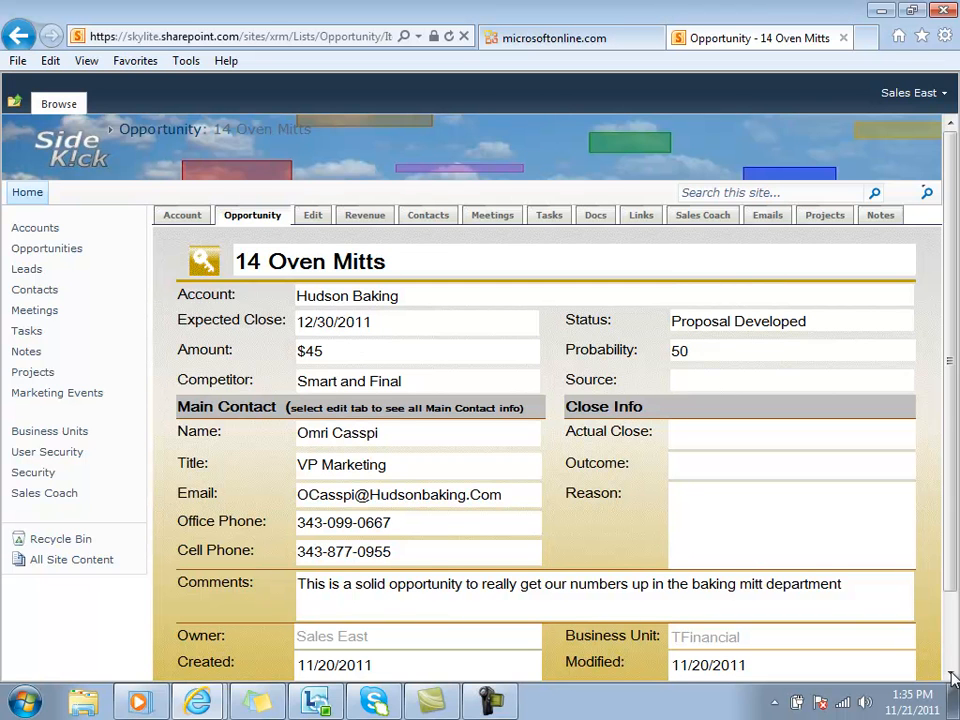
scroll(950, 650, "down", 2)
left_click_drag(953, 648, 951, 557)
left_click(372, 220)
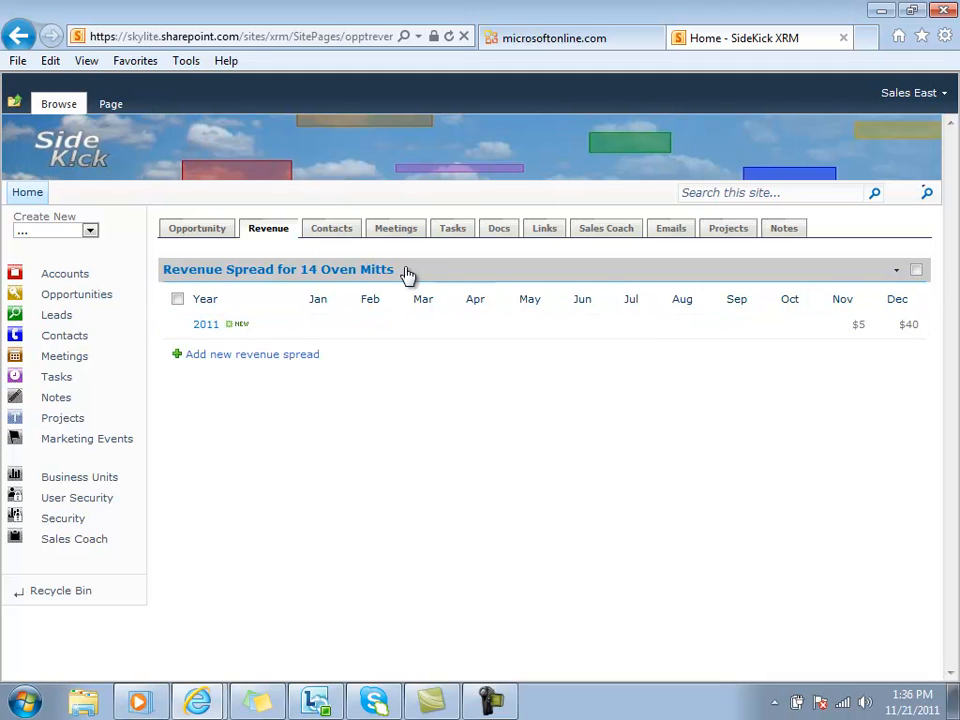
View the contact link for the 14 Oven Mitts opportunity and return to the opportunity's record.
left_click(332, 229)
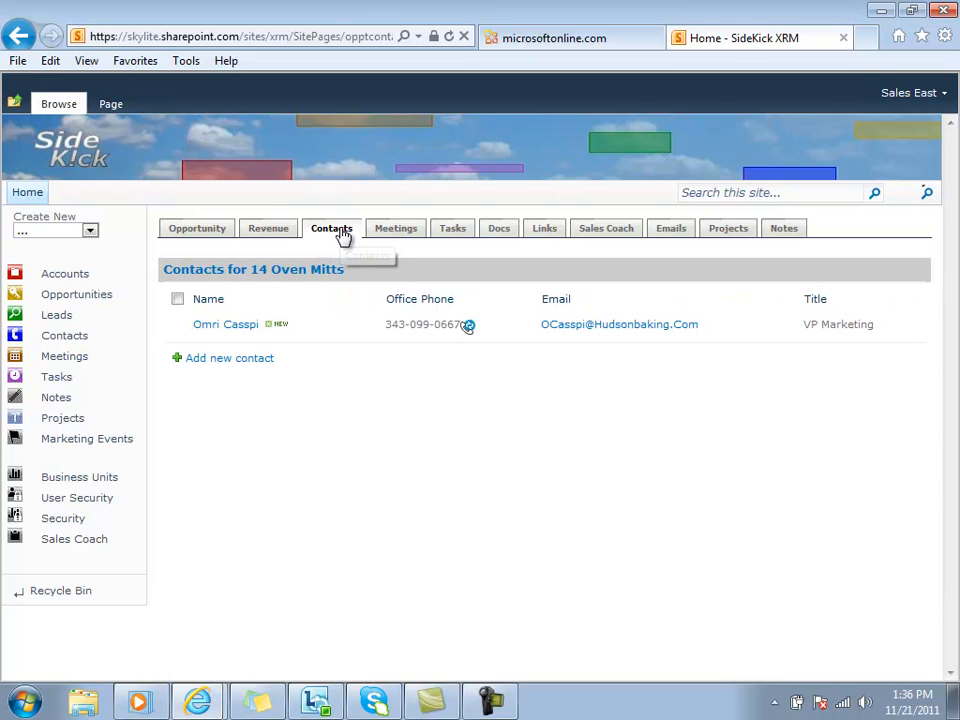
left_click(223, 326)
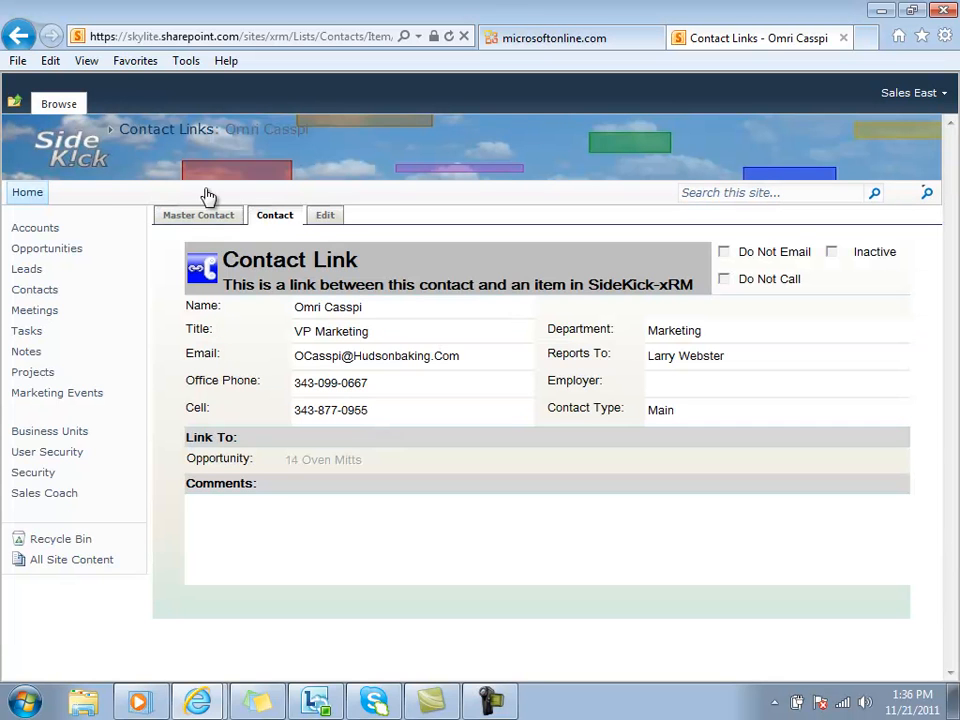
left_click(60, 250)
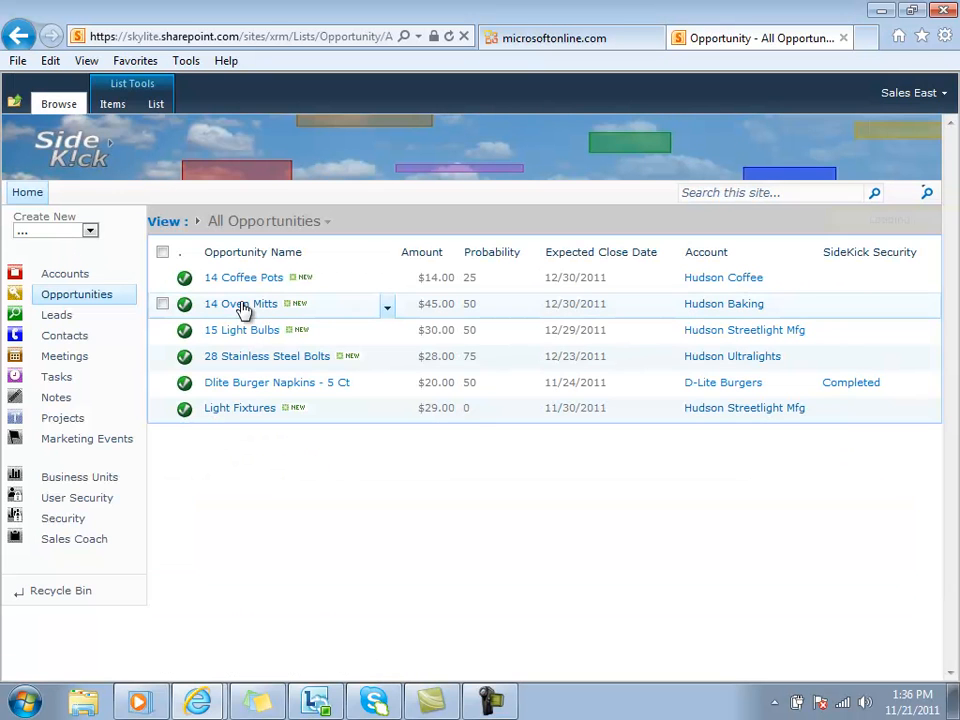
left_click(243, 309)
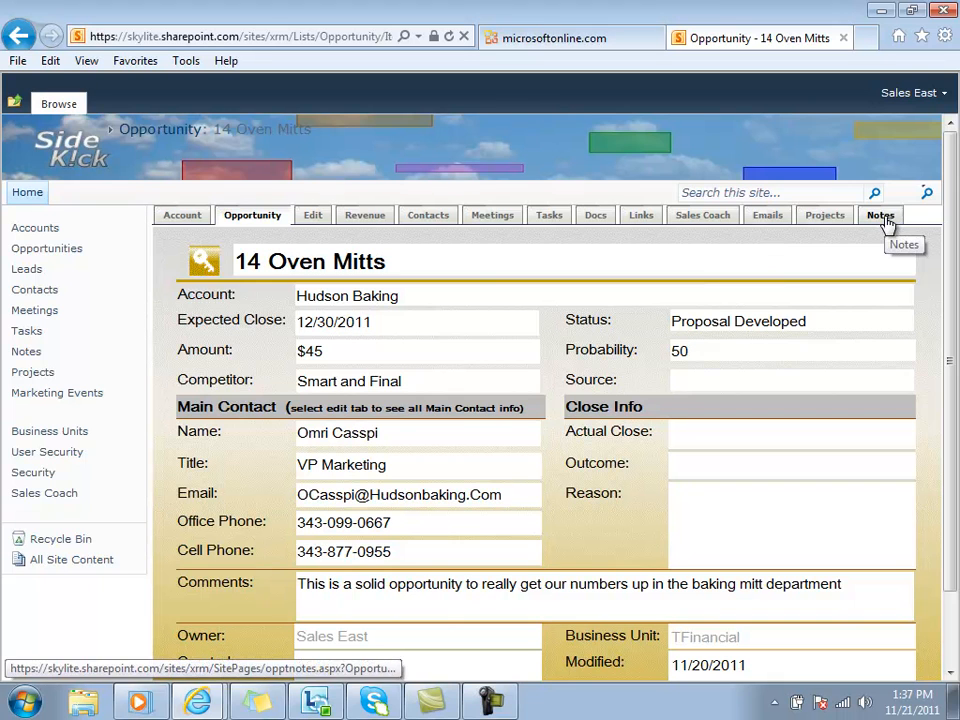
View all notes and open the Good Phone Call with Dairy Queen Staff note through the Dairy Queen - Willows Glen lead.
left_click(24, 360)
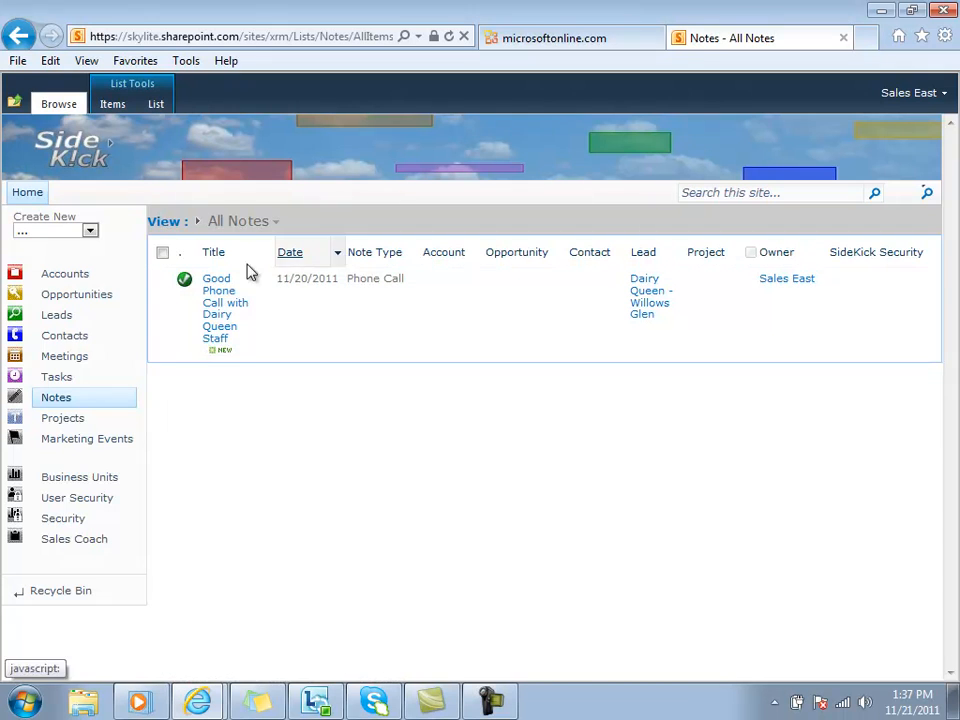
left_click(56, 316)
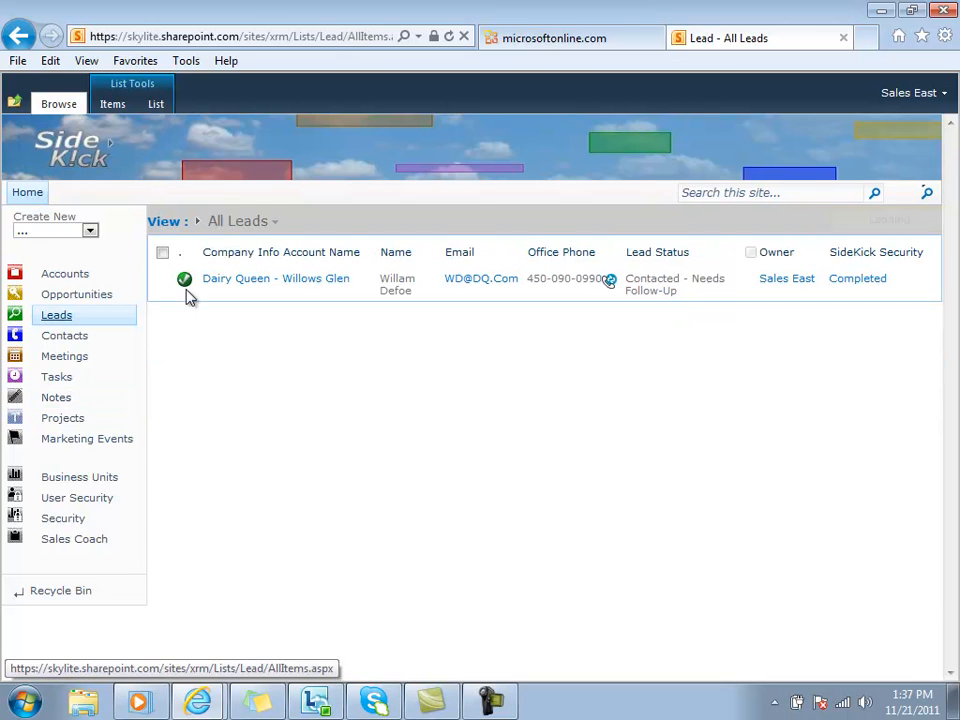
left_click(225, 286)
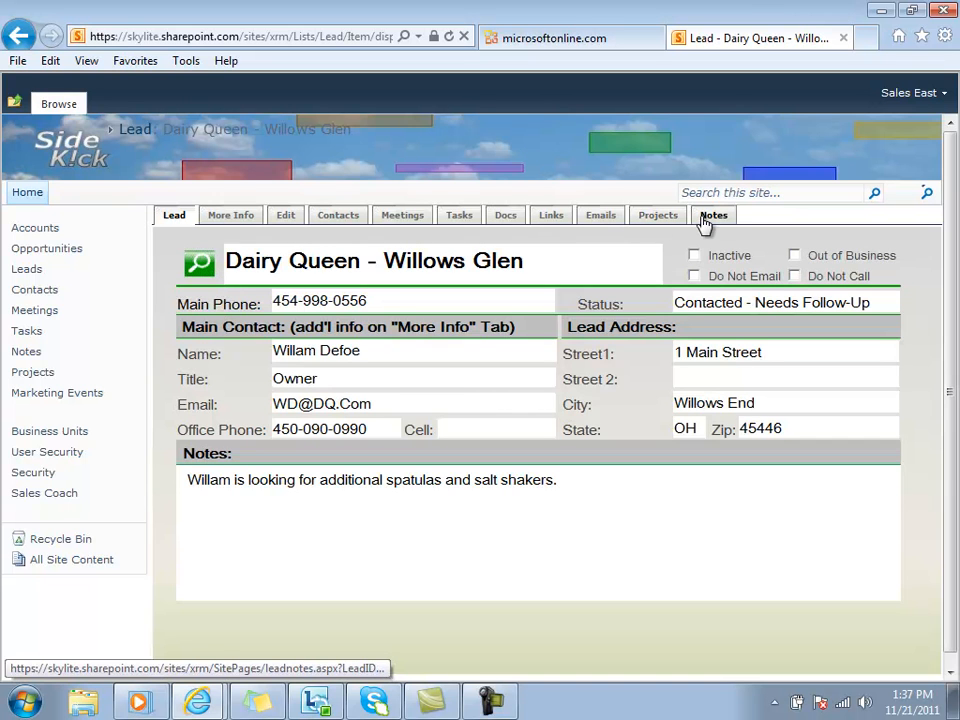
left_click(711, 216)
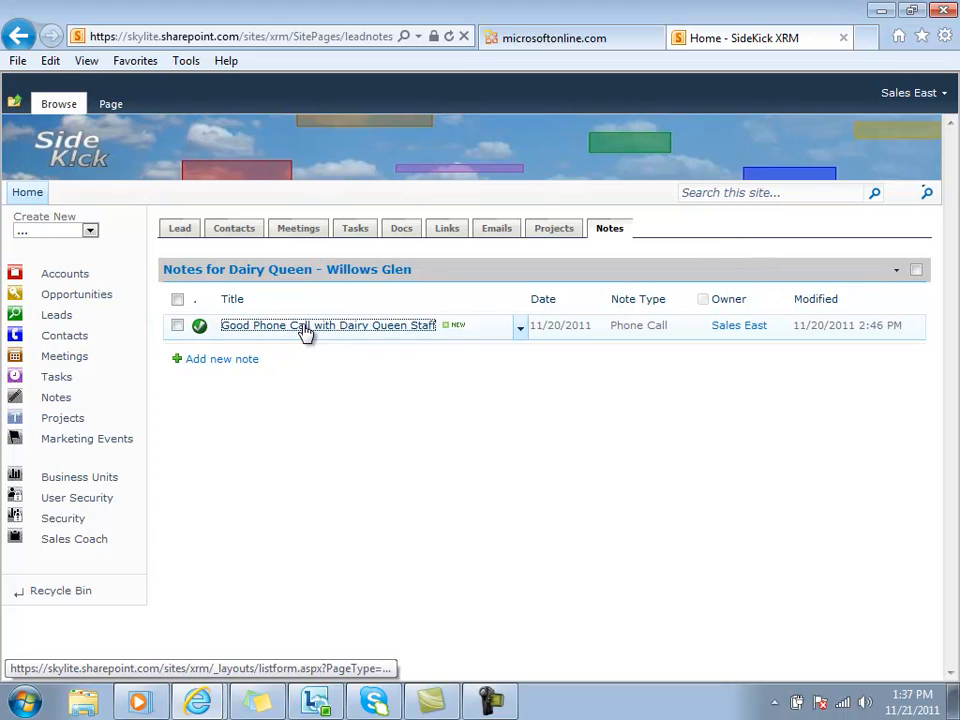
left_click(304, 330)
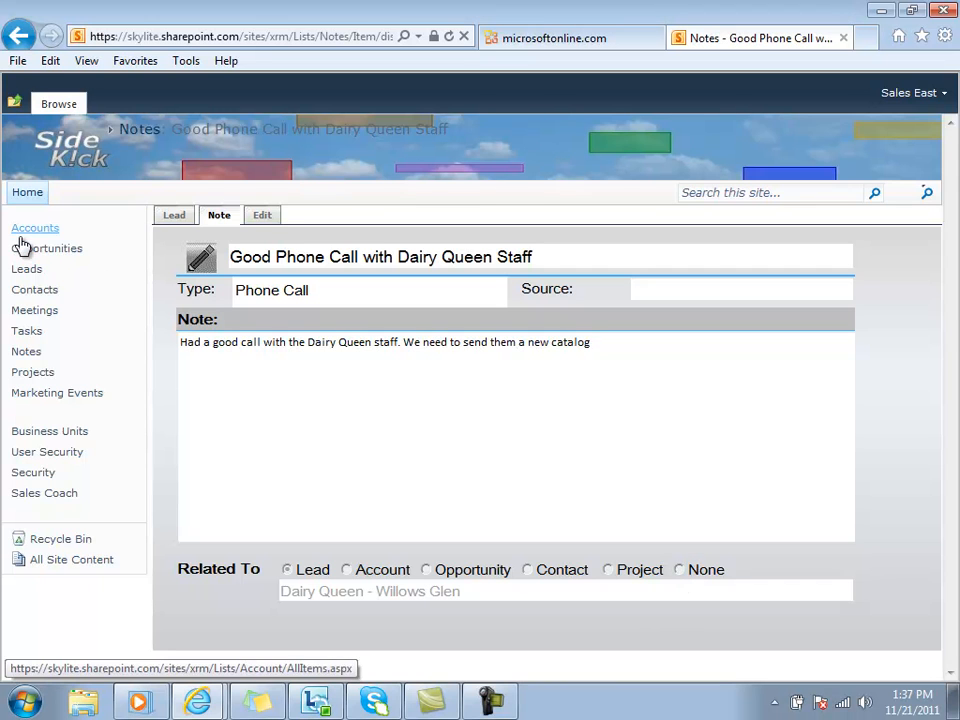
Open the Good Phone Call with Dairy Queen Staff note directly from the list of all notes.
left_click(20, 354)
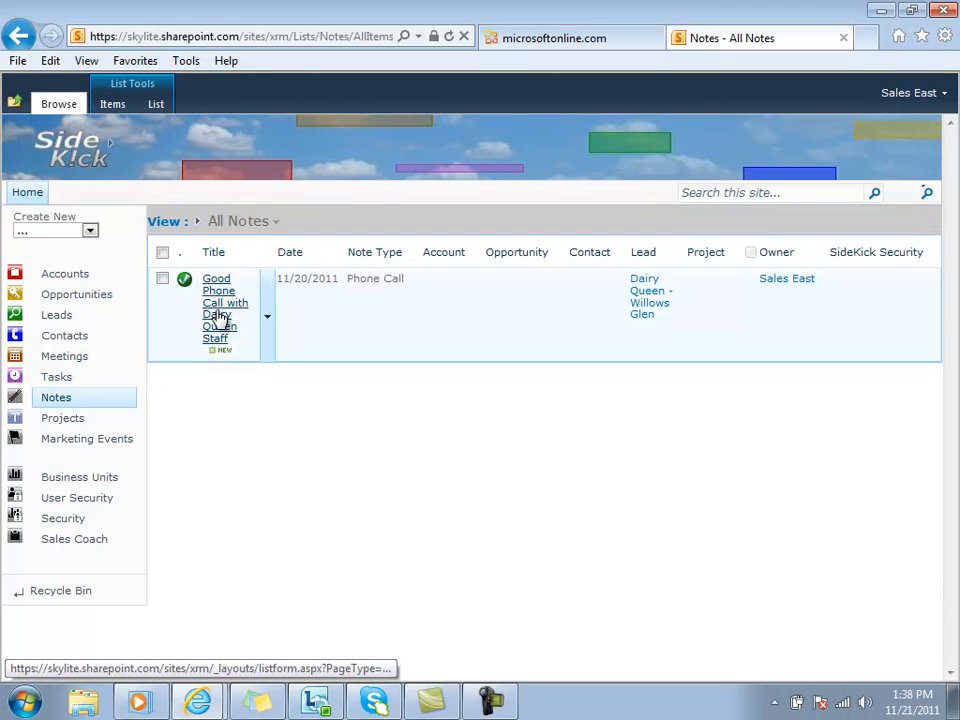
left_click(218, 316)
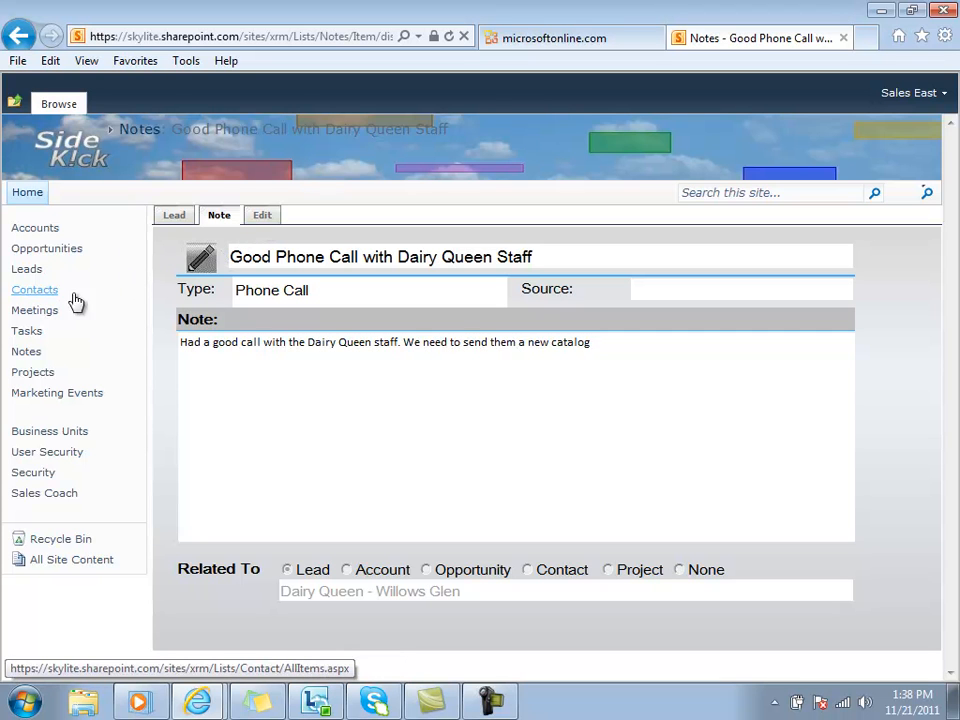
Open the master contact record of Hudson Baking's VP Marketing from the list of all contacts.
left_click(35, 292)
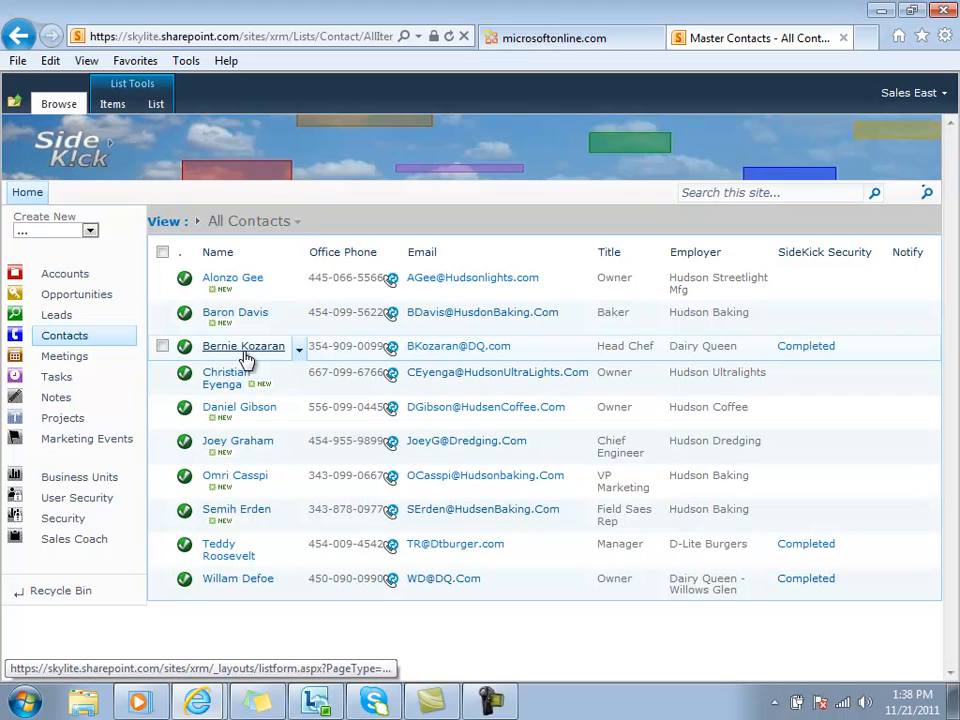
left_click(238, 480)
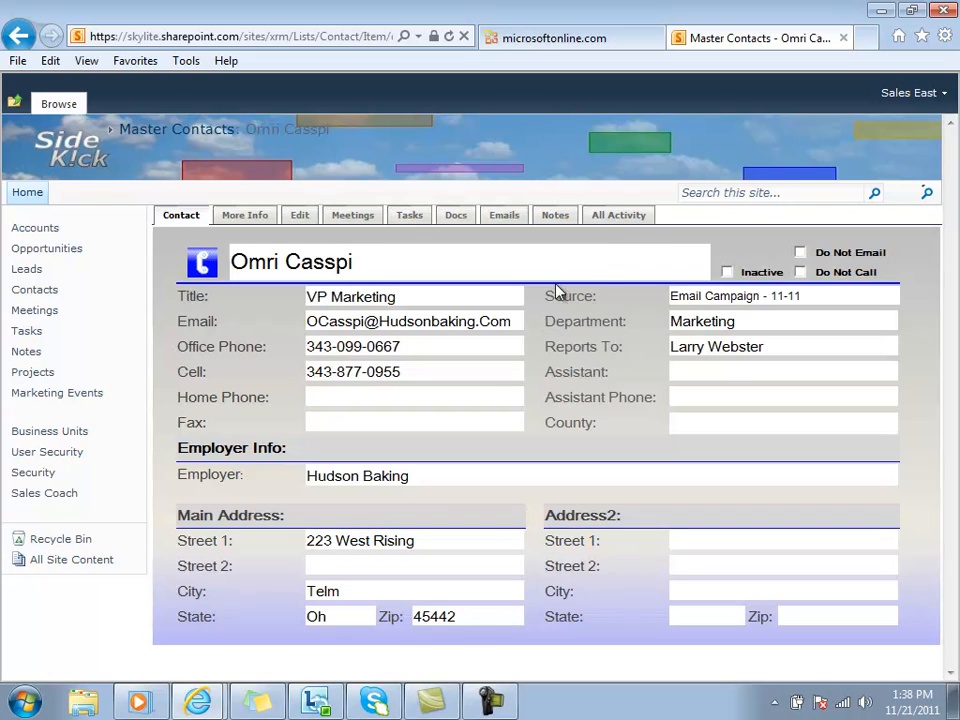
View all activity linked to the open contact, and the contacts list of the 14 Oven Mitts opportunity.
left_click(617, 222)
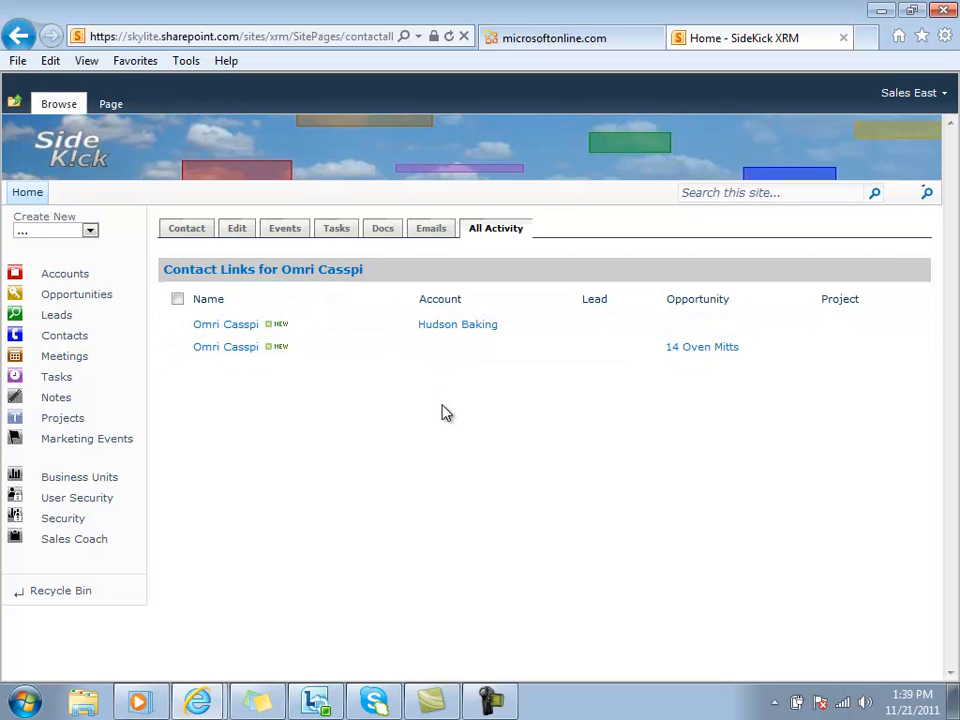
left_click(84, 299)
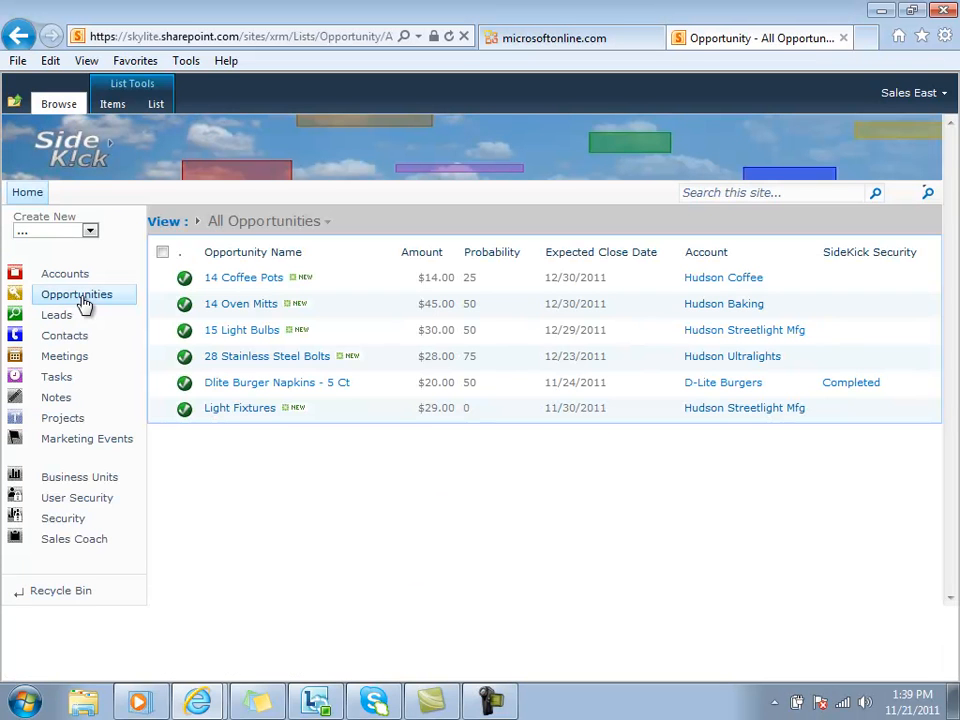
left_click(229, 305)
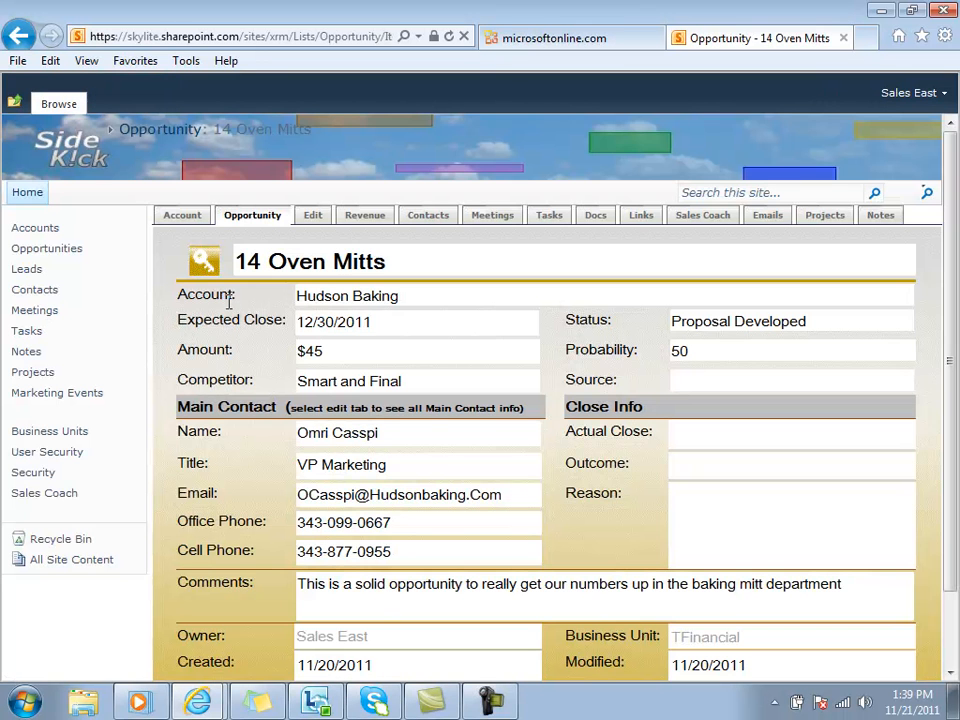
left_click(428, 217)
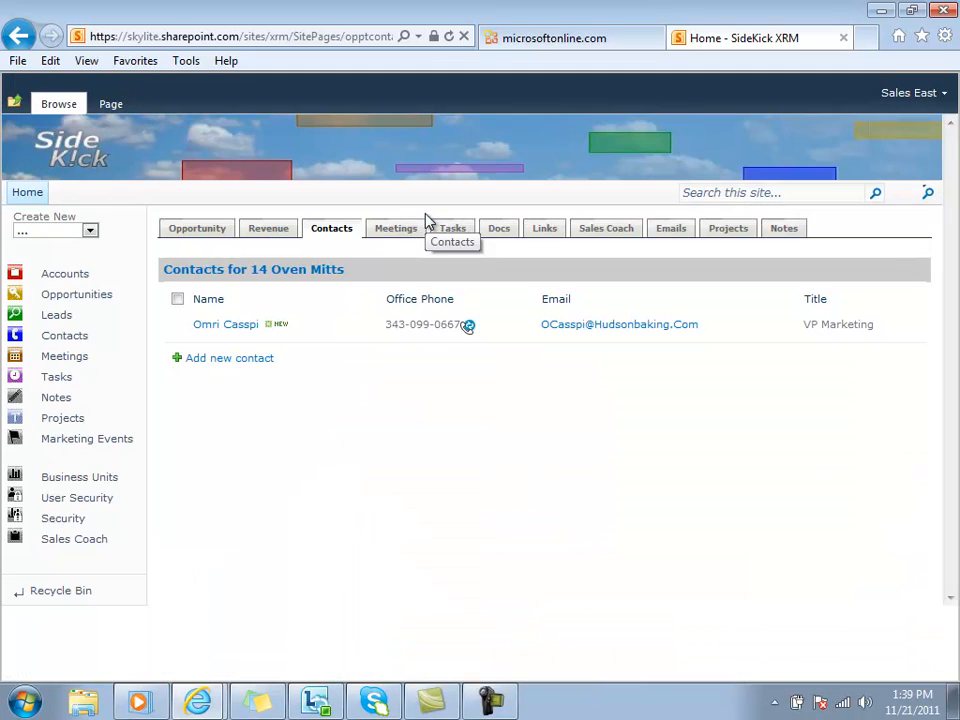
Start a new contact link for the 14 Oven Mitts opportunity, filled in from an existing master contact with the title Manager.
left_click(229, 358)
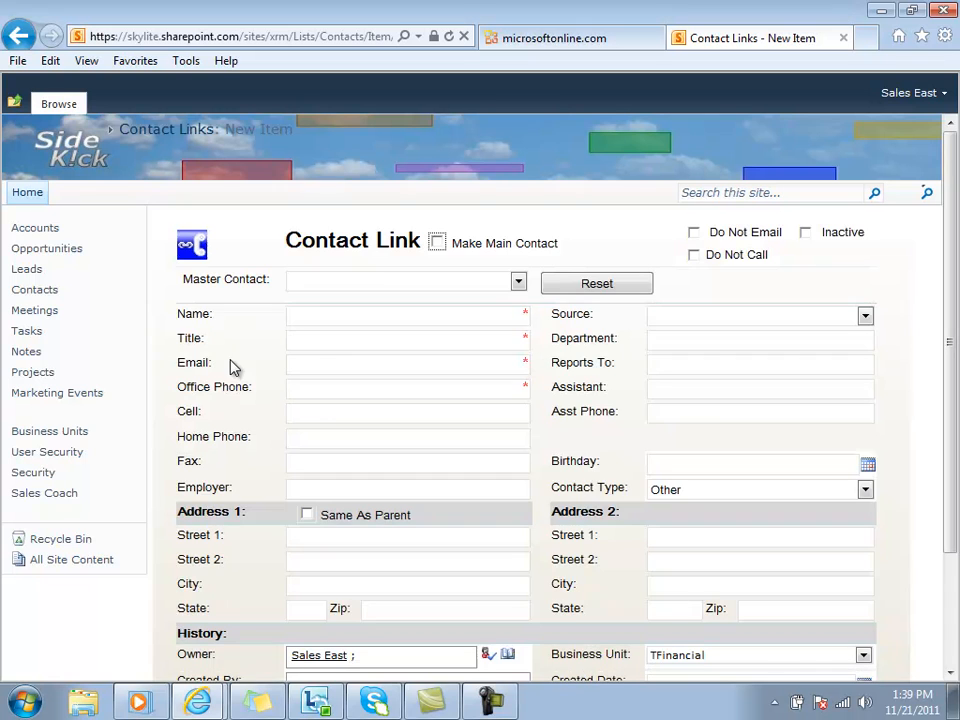
left_click(518, 281)
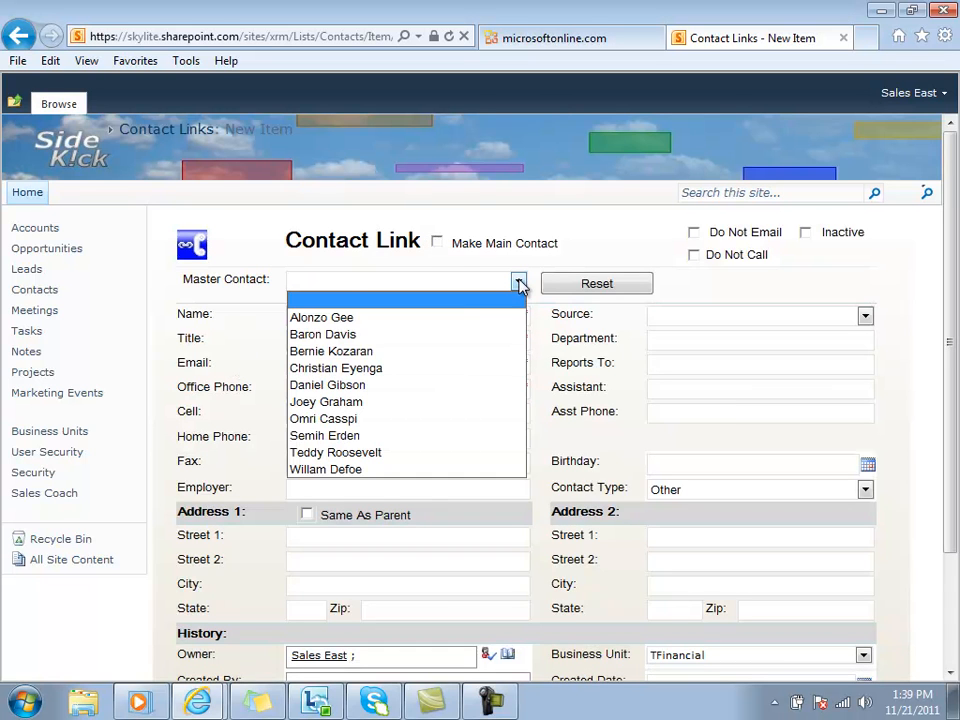
left_click(325, 455)
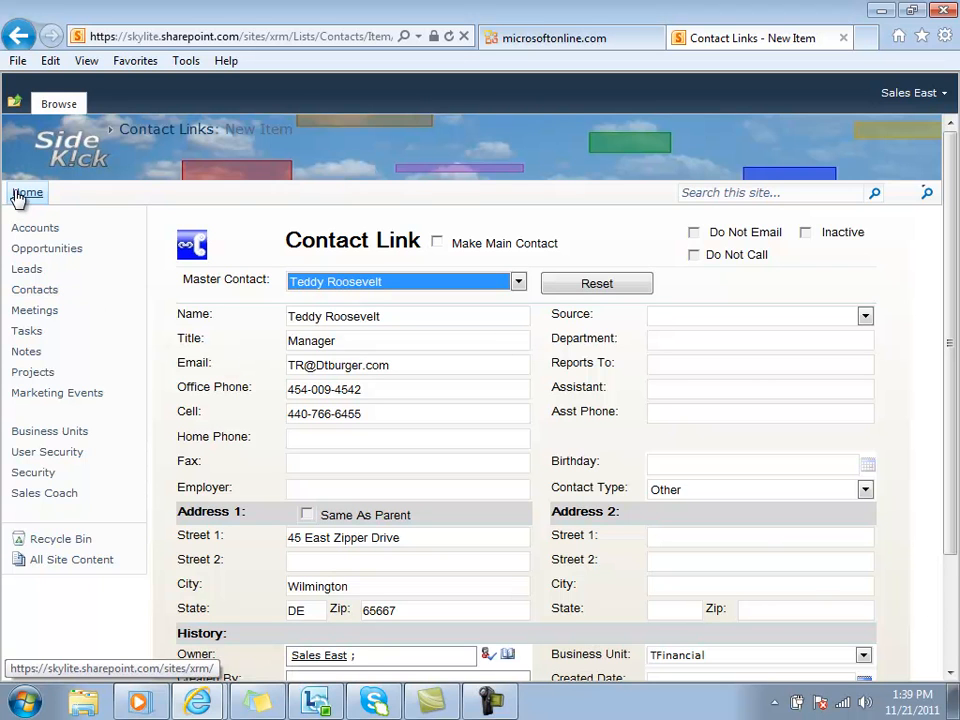
Open the Prepare Proof of Concept of Light Bulb Lumens project from the list of all projects and view its notes.
left_click(34, 377)
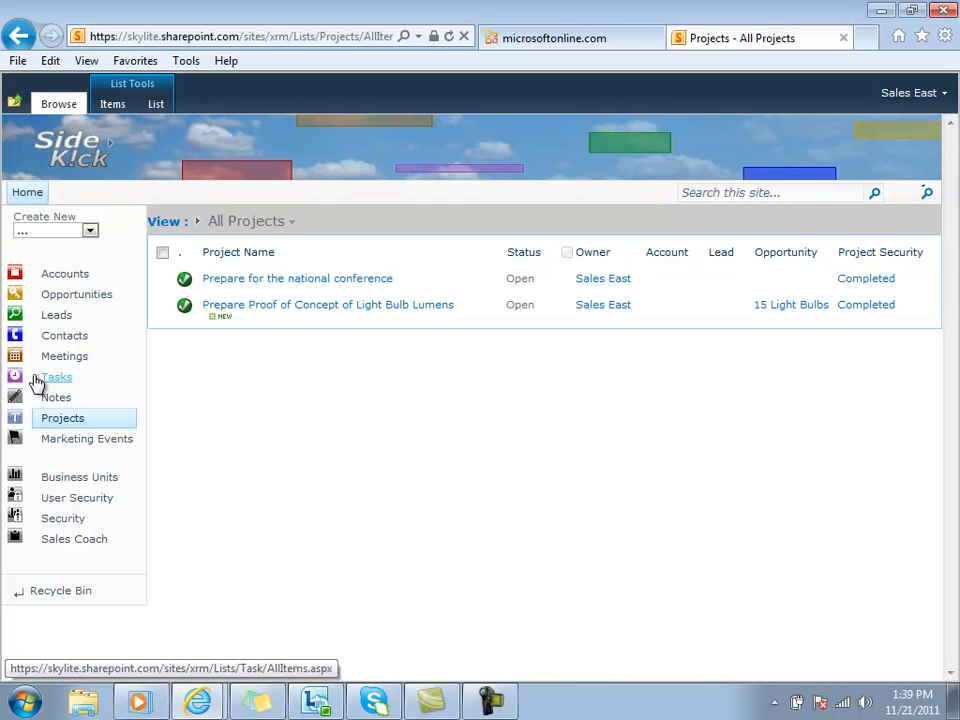
left_click(256, 306)
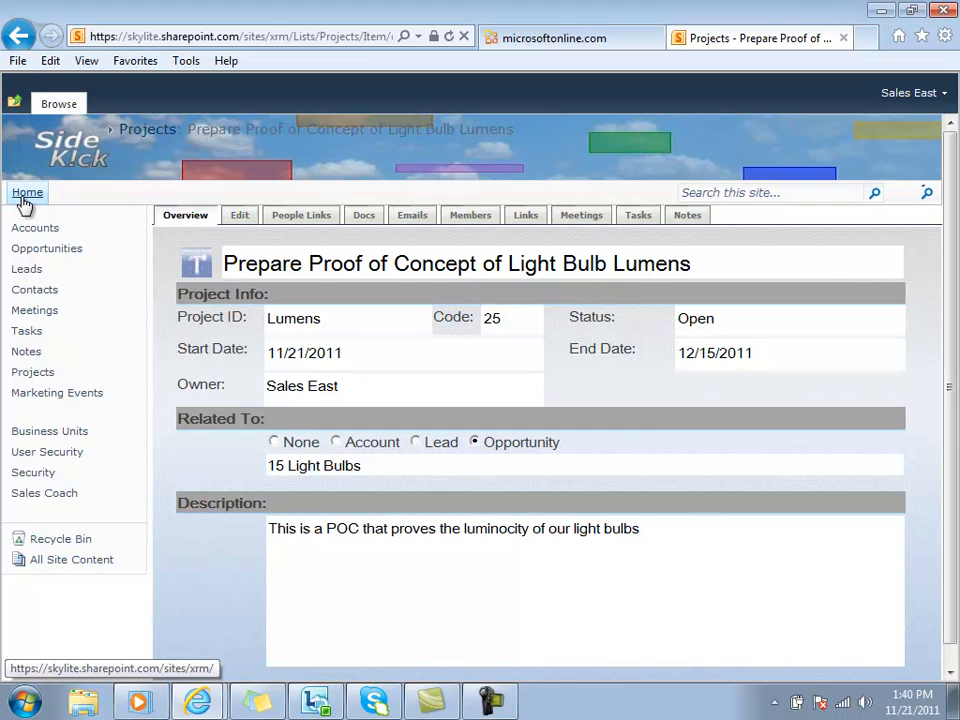
left_click(680, 220)
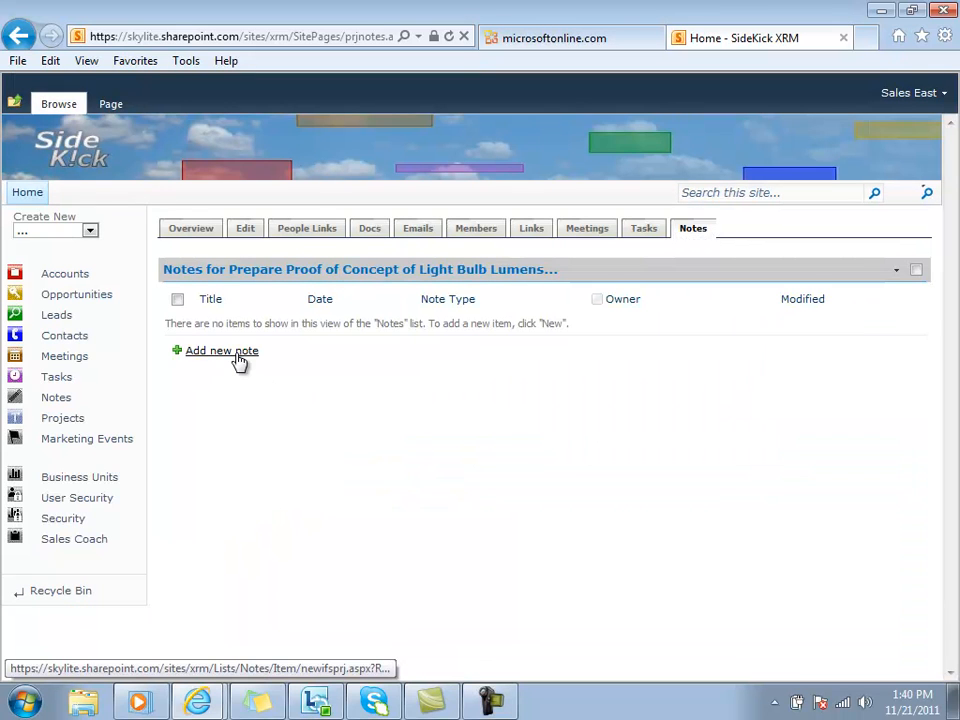
Add a phone call note to the project, titled "Had a good phone call with lumens", with the text "great call".
left_click(237, 357)
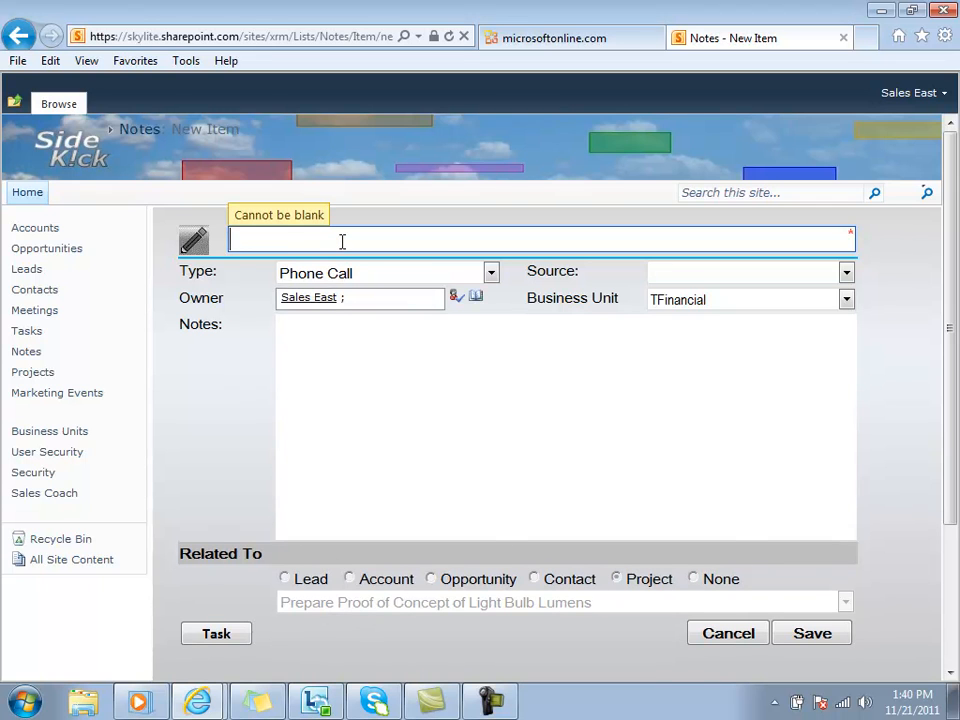
type("Had a good pho")
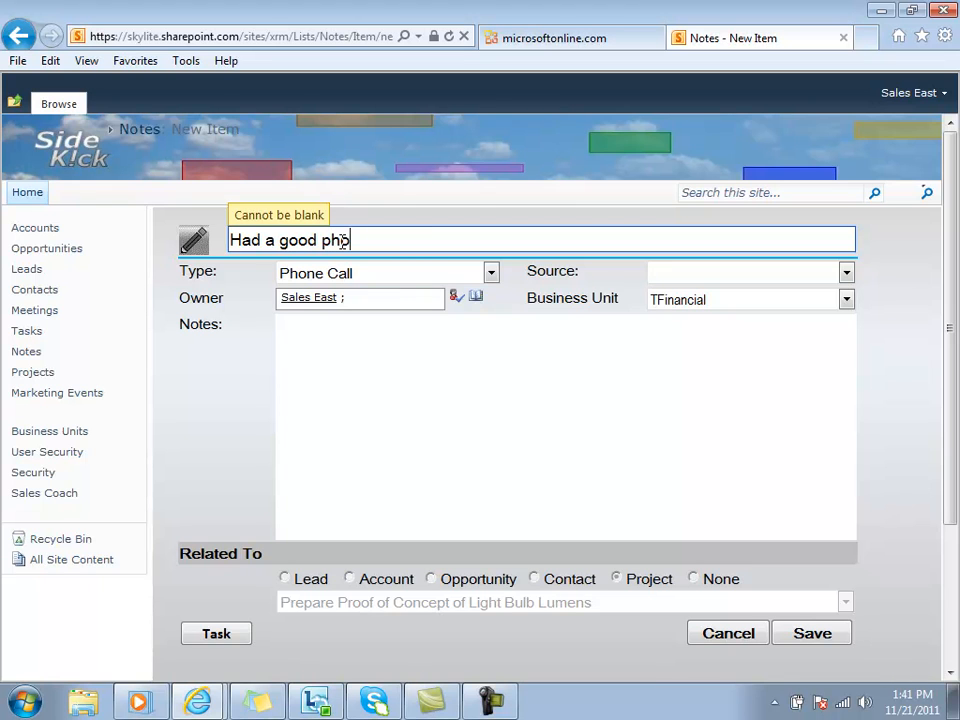
type("ne call with")
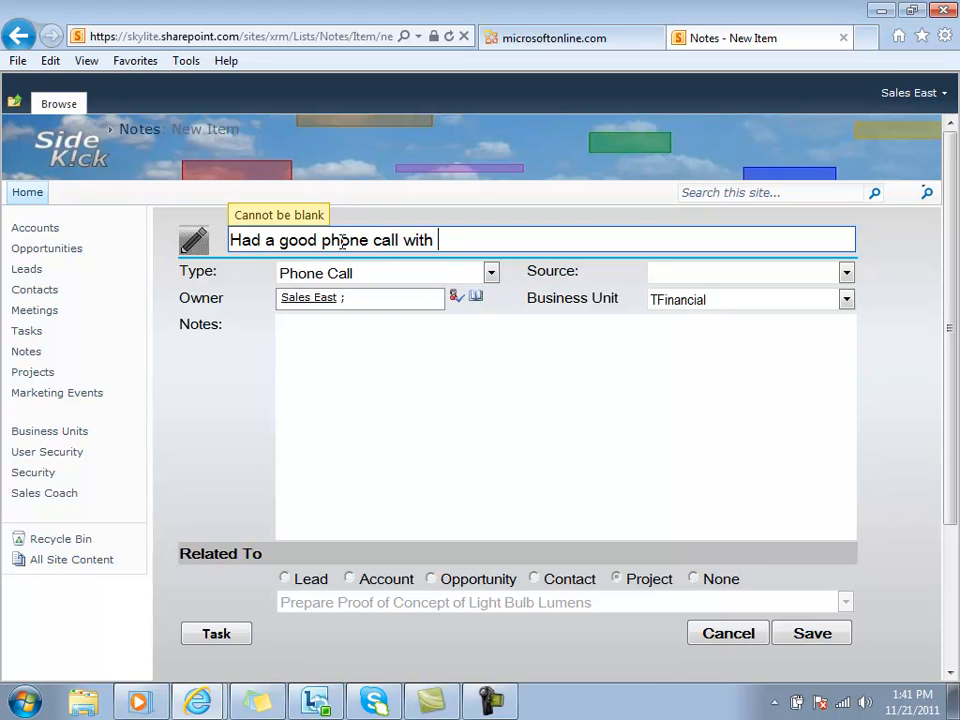
type(" lumens")
left_click(414, 379)
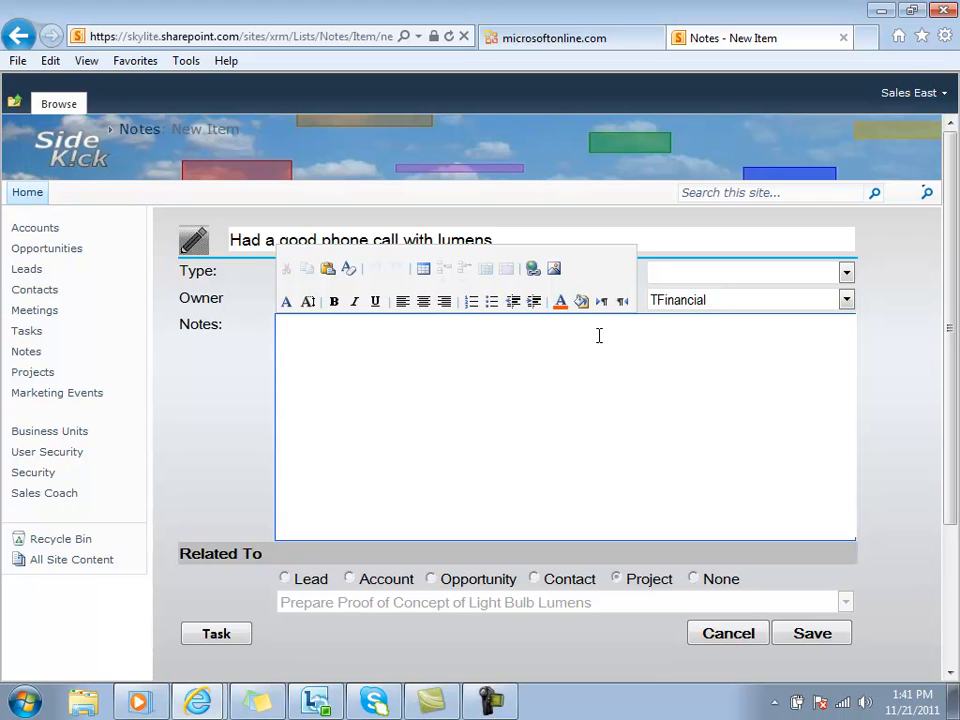
type("great call")
Start a follow-up task from the note, with a subject about calling the Lumens contact about the deal and a placeholder description.
left_click(216, 636)
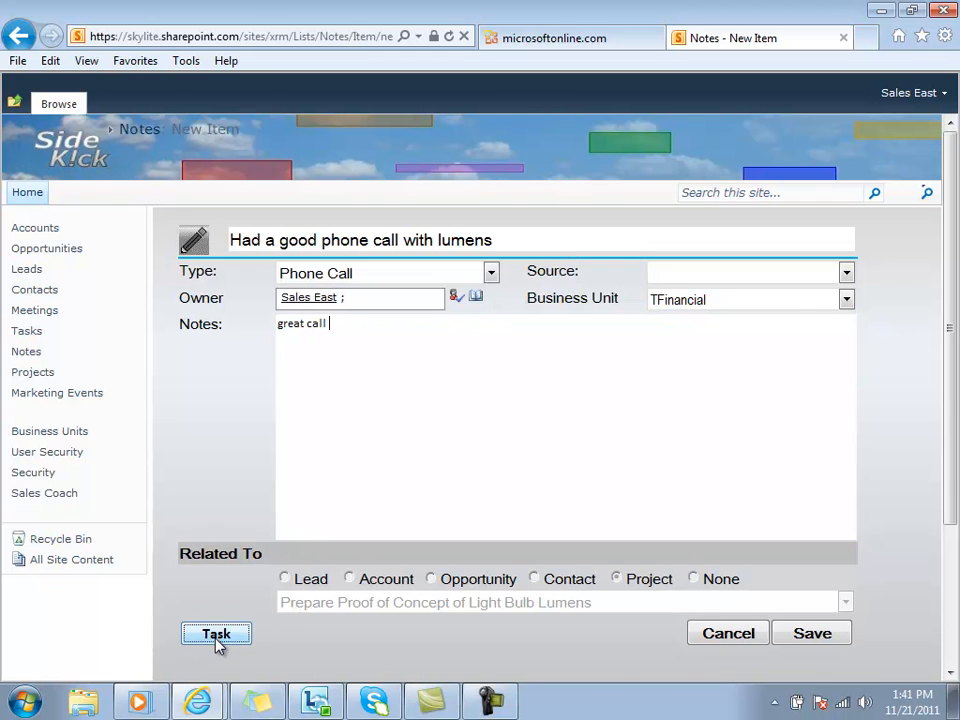
left_click(305, 272)
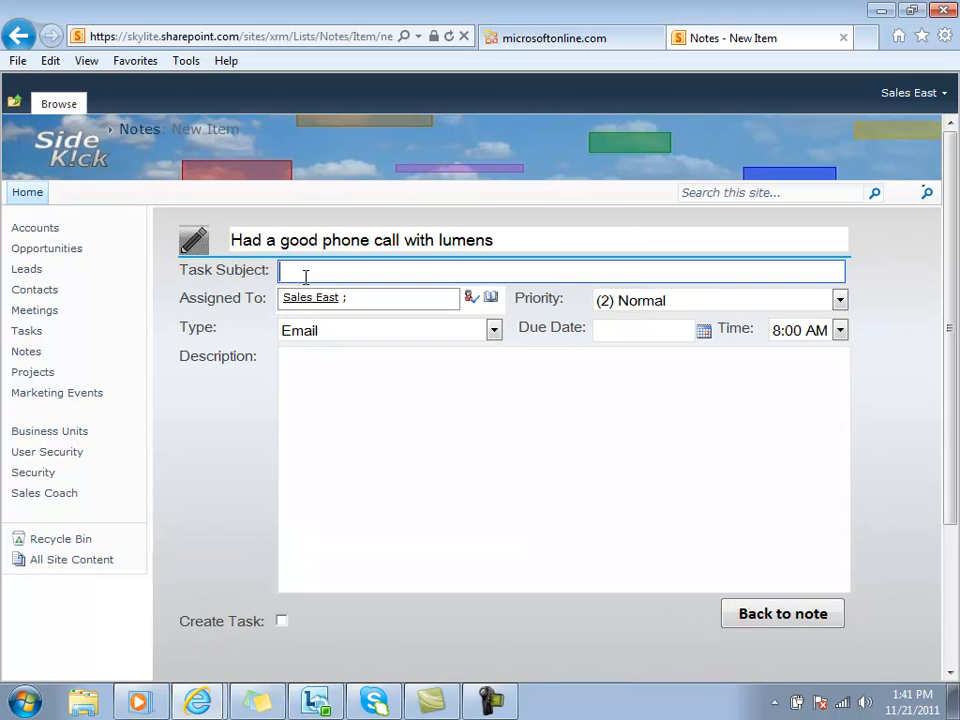
type("call p")
type("ob at lumens")
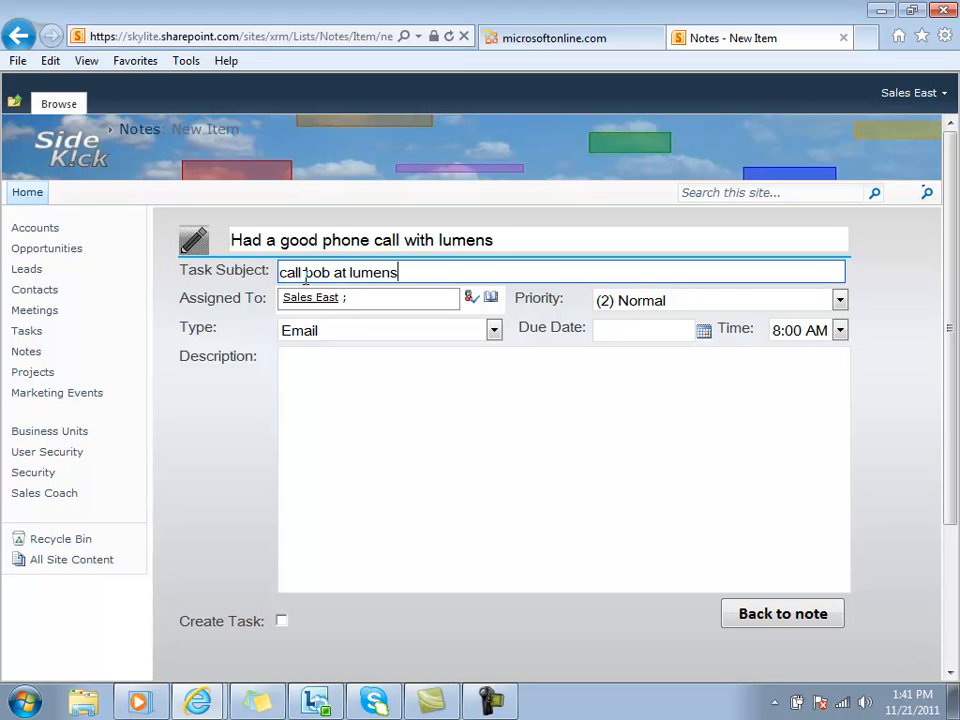
type(" about the deal")
left_click(347, 402)
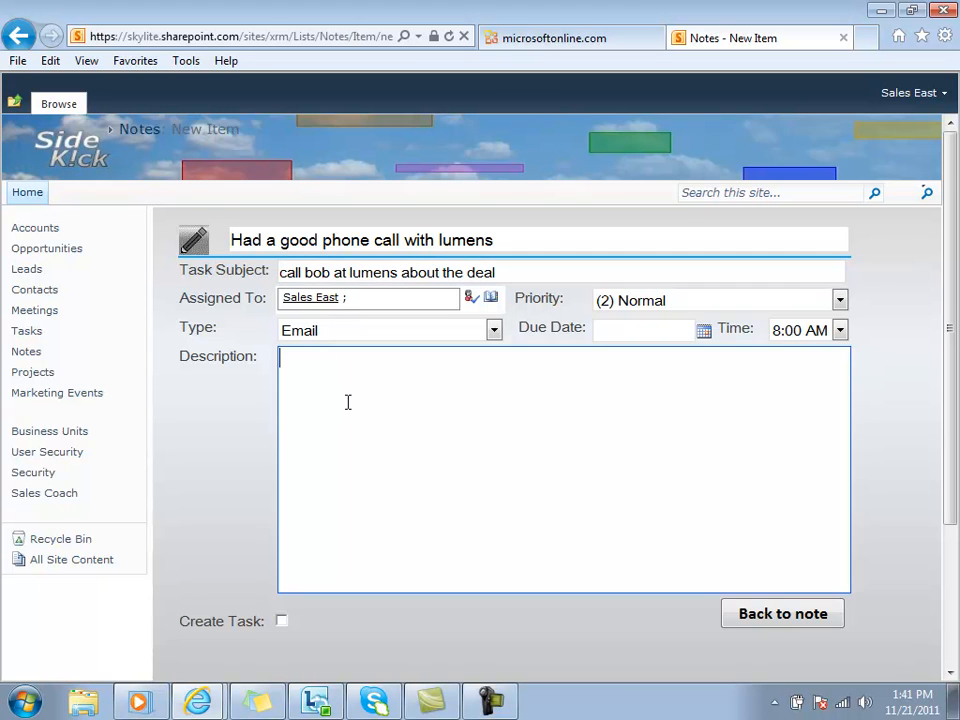
type("j b io on o o o")
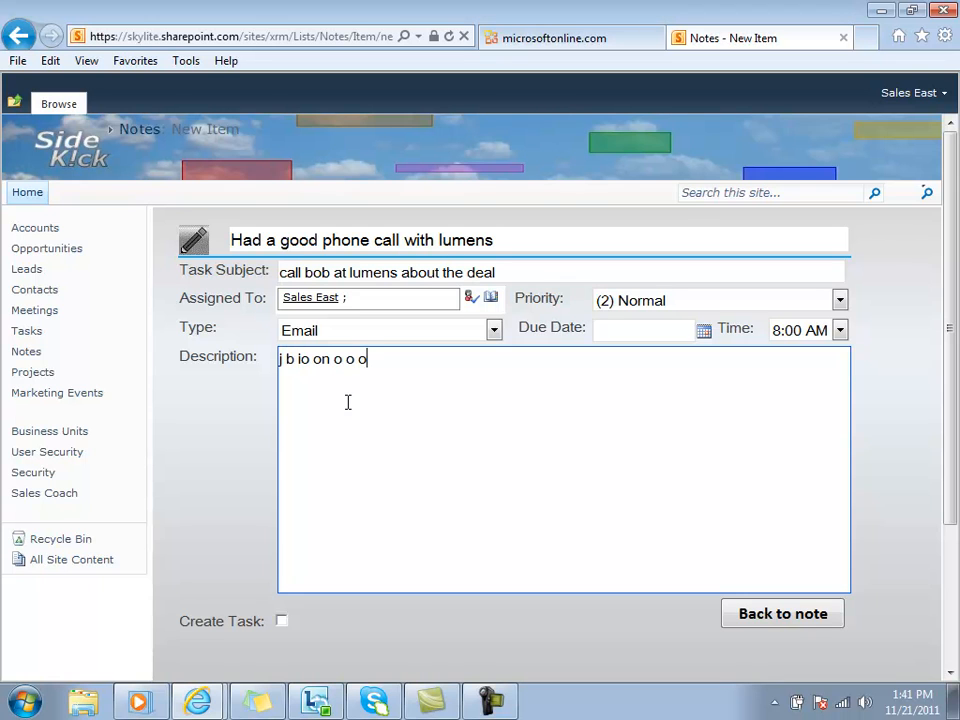
Set the follow-up task's due date to 11/30/2011 and its time to 5:00 PM.
left_click(704, 331)
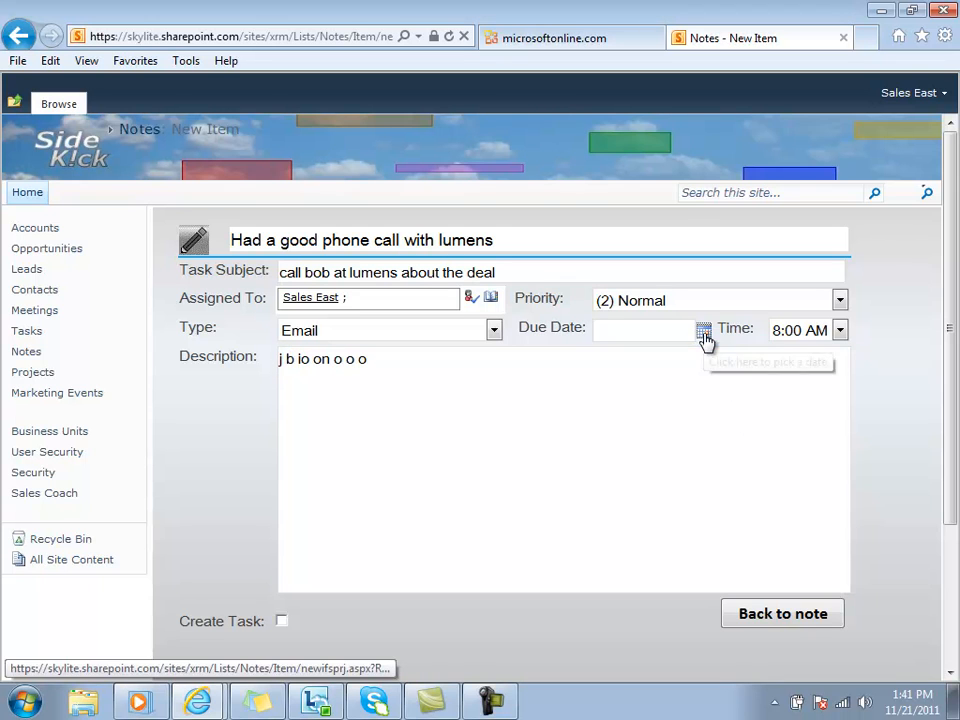
left_click(627, 472)
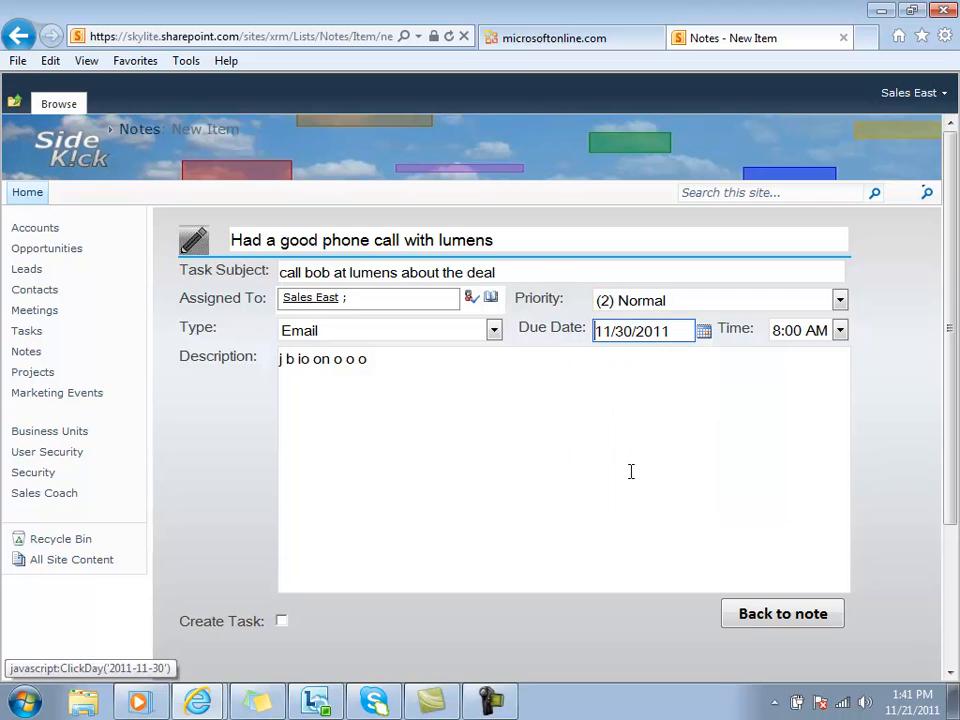
left_click(840, 330)
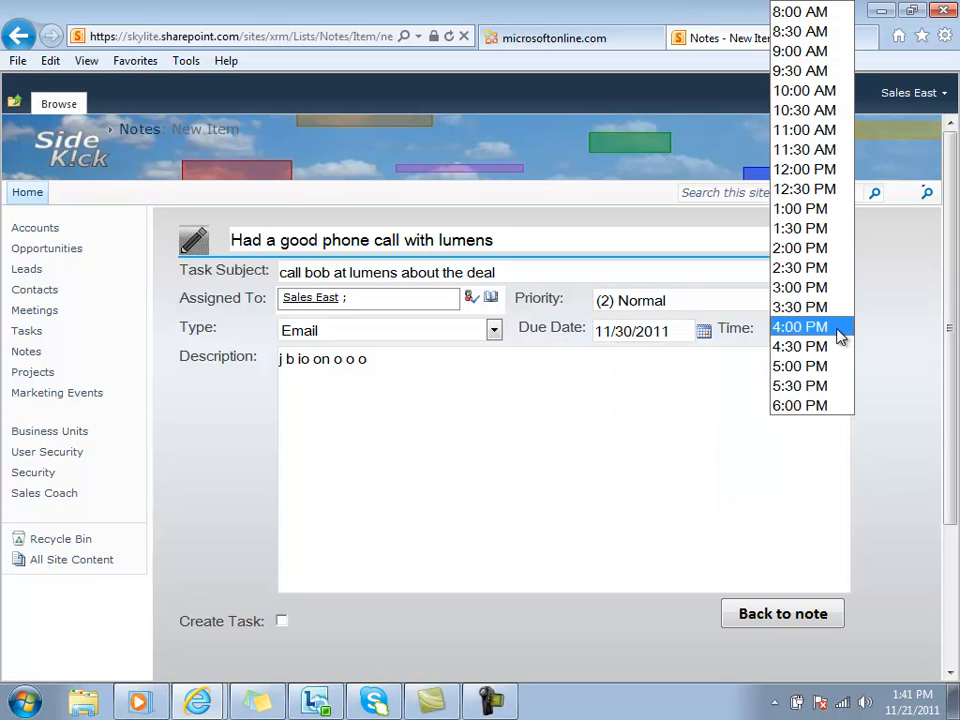
left_click(800, 364)
Replace the task's placeholder description with a reminder to call the contact to check on the PO for the lumens project.
key("Tab")
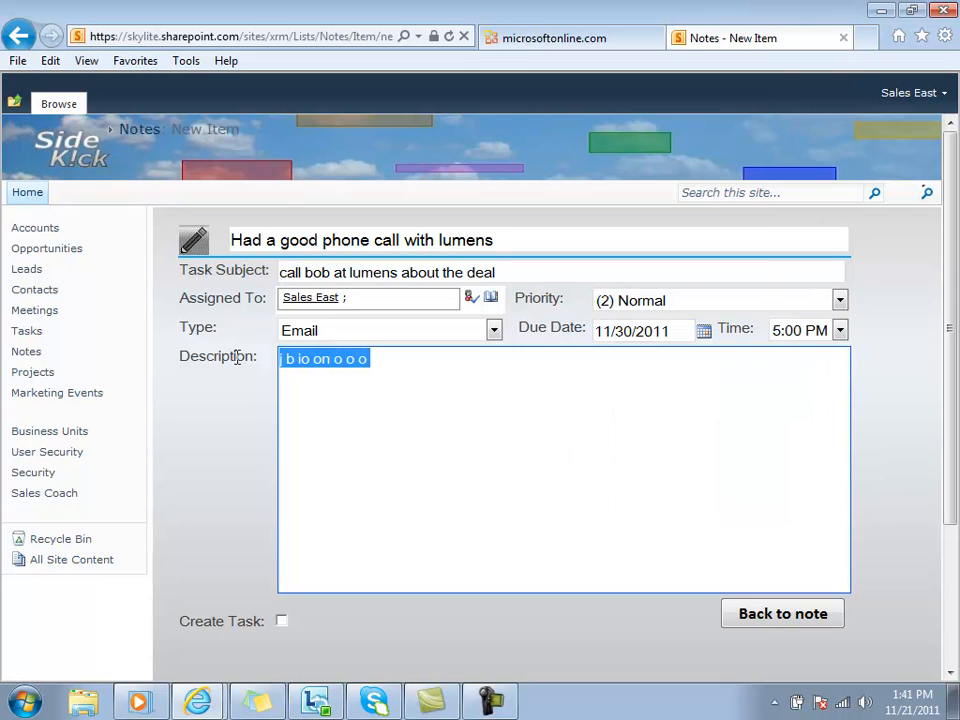
type("Ca")
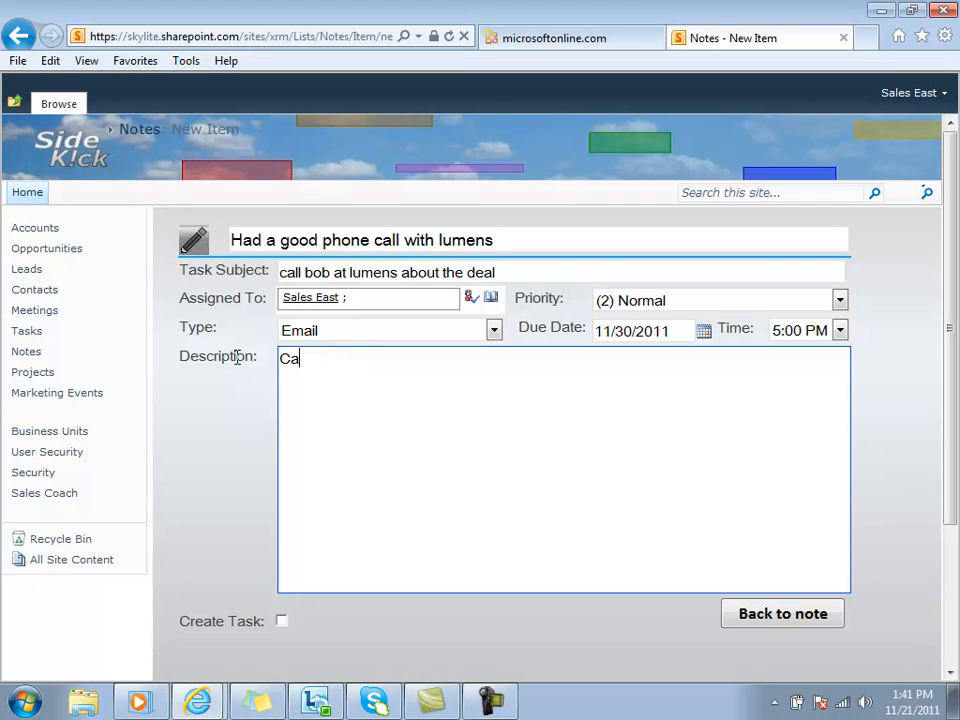
type("ll bob to check ")
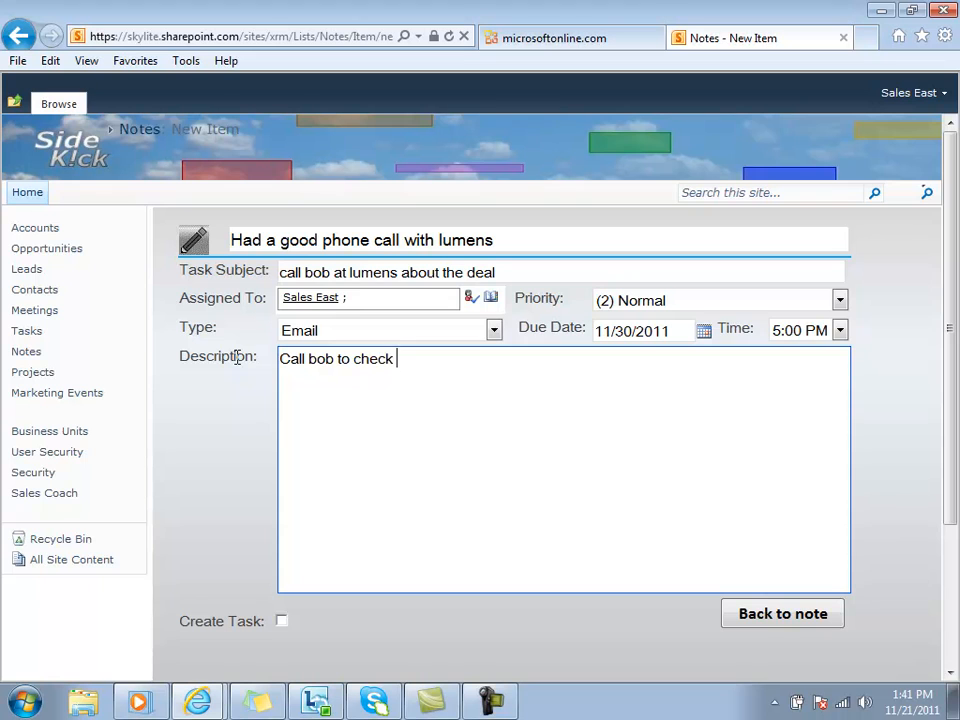
type("on teh PO fo")
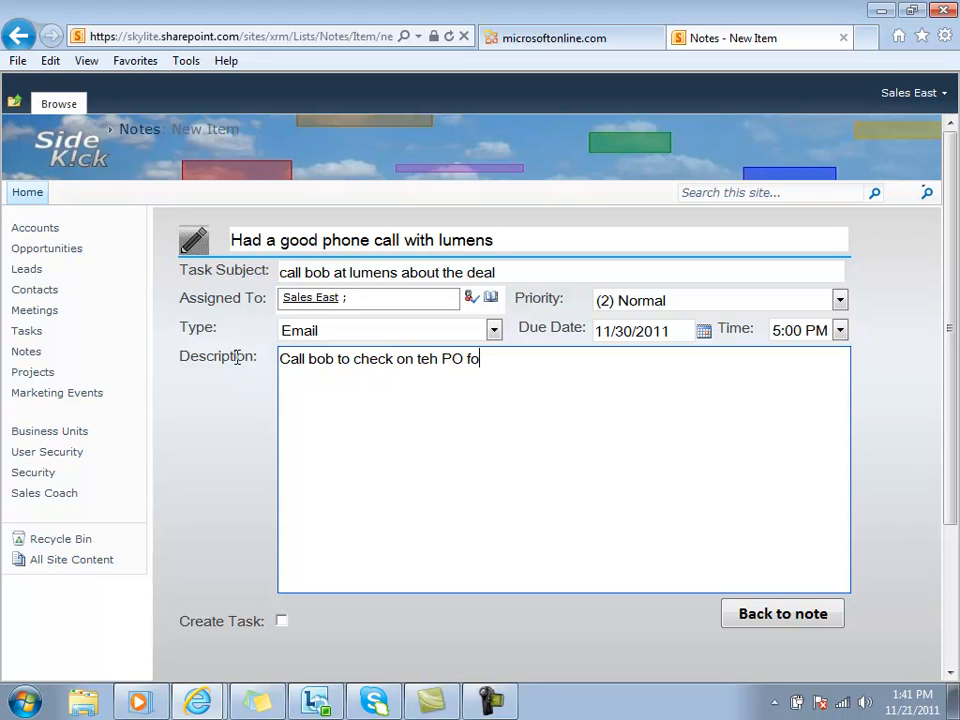
type("r the lumens project")
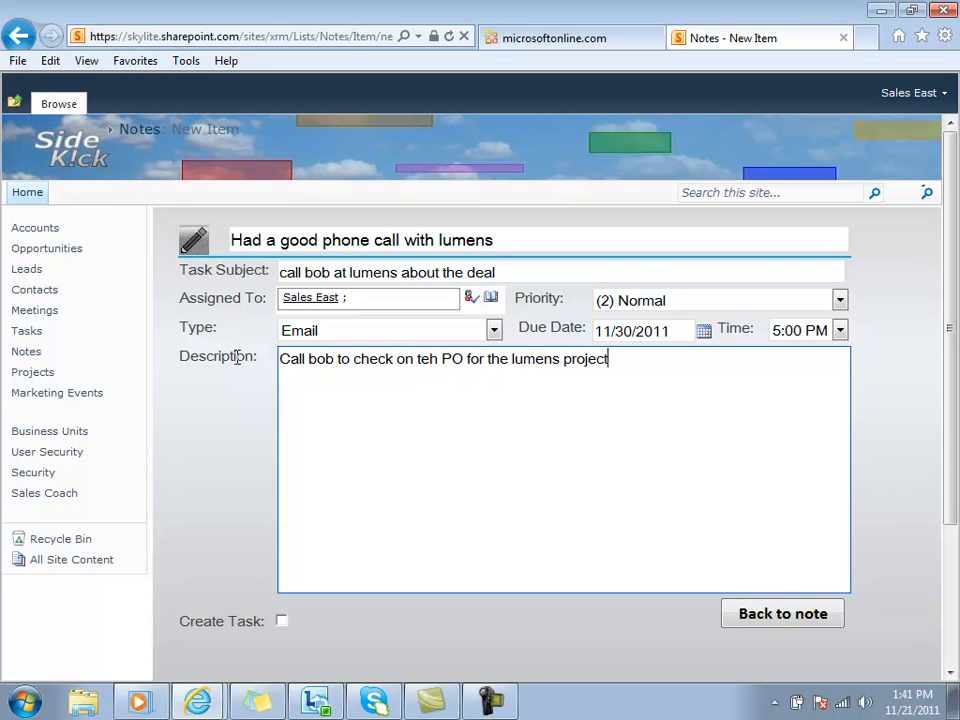
Enable creation of the follow-up task and set its type to Phone Call.
left_click(283, 621)
left_click(283, 621)
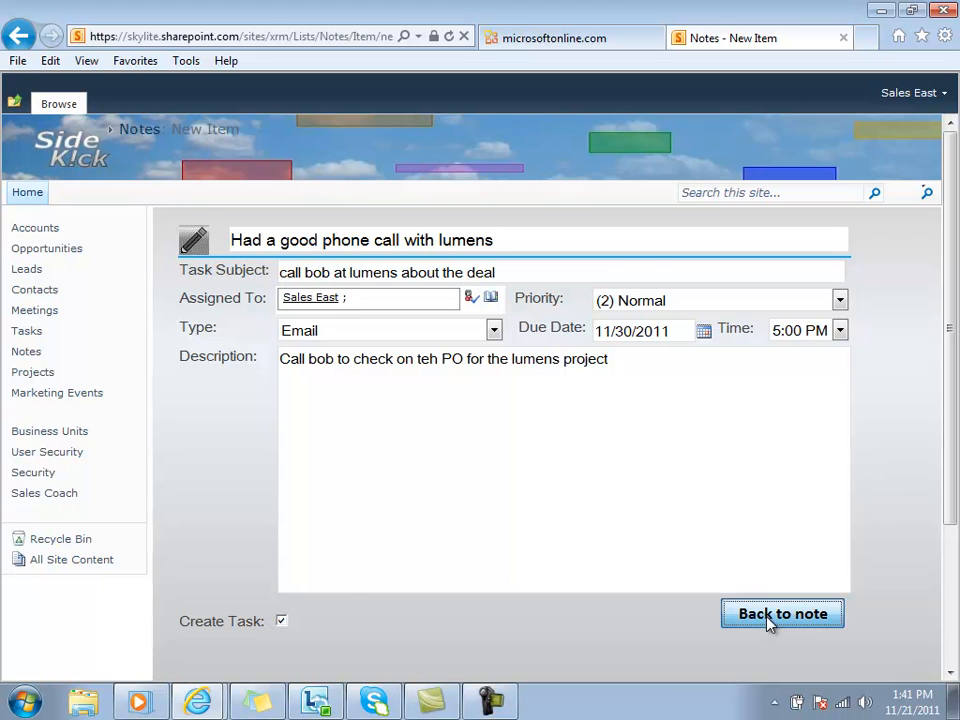
left_click(494, 330)
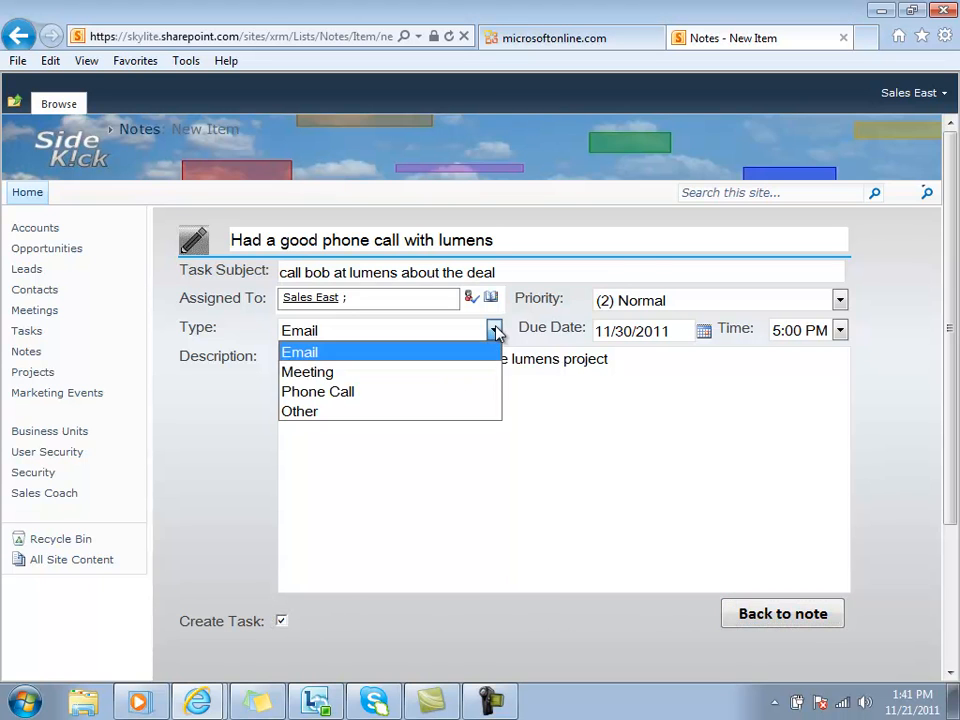
left_click(334, 393)
Return to the note and save it together with its follow-up task.
left_click(800, 614)
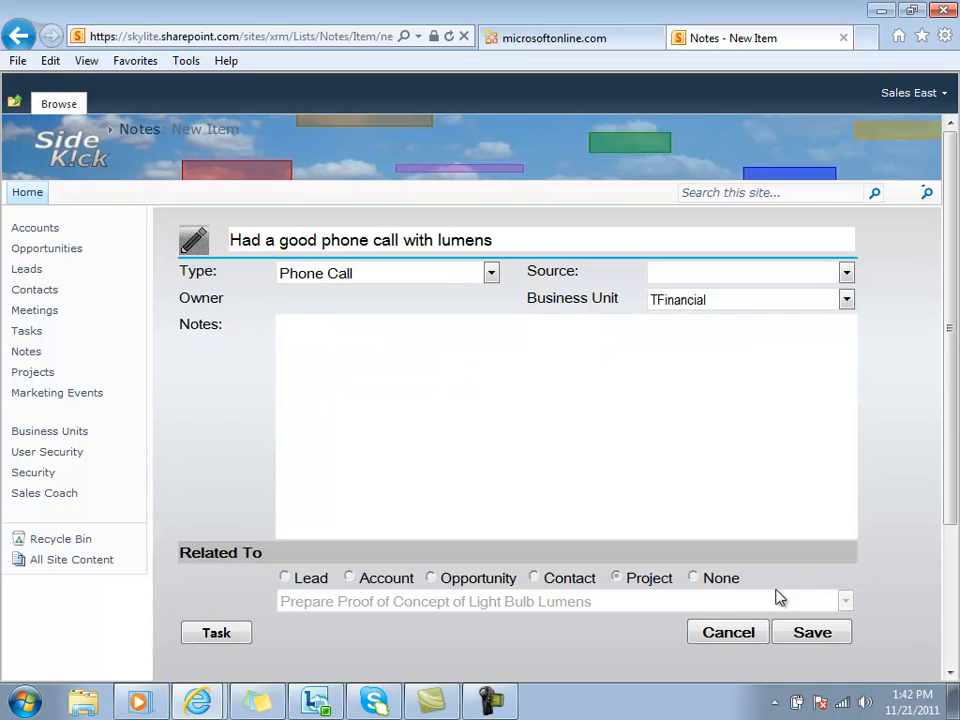
left_click(816, 637)
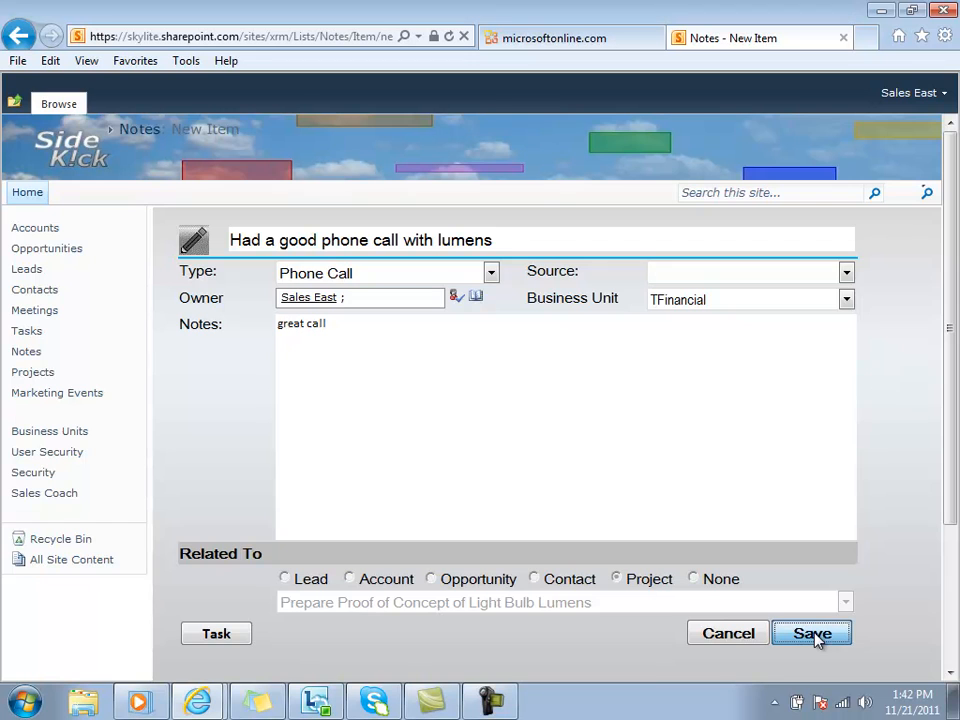
left_click(812, 634)
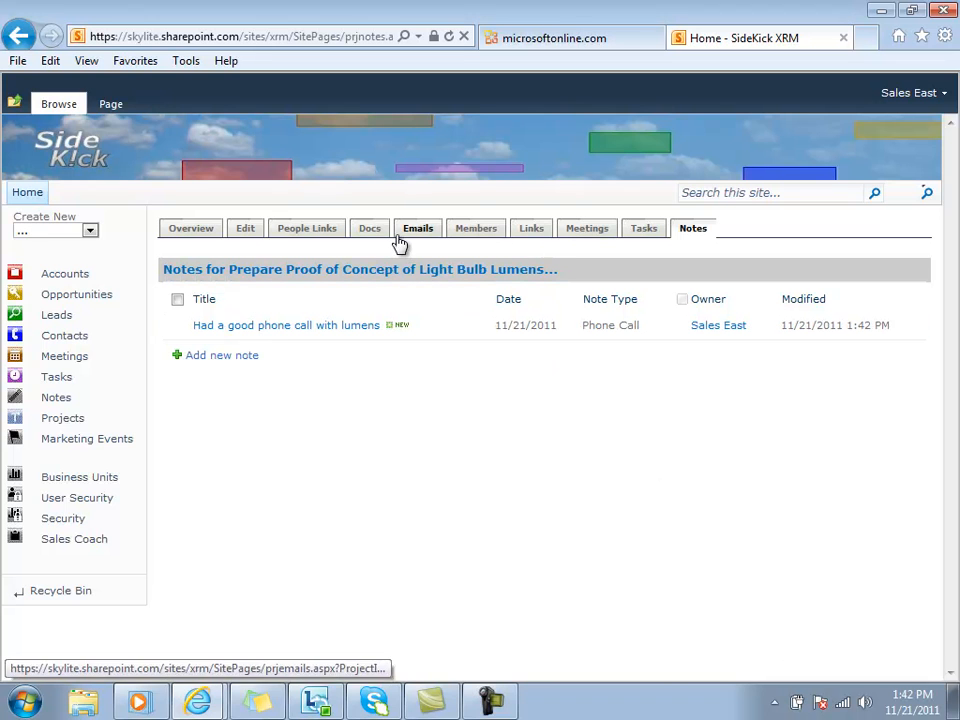
View the project's tasks, and the calendar on the site's home page.
left_click(644, 229)
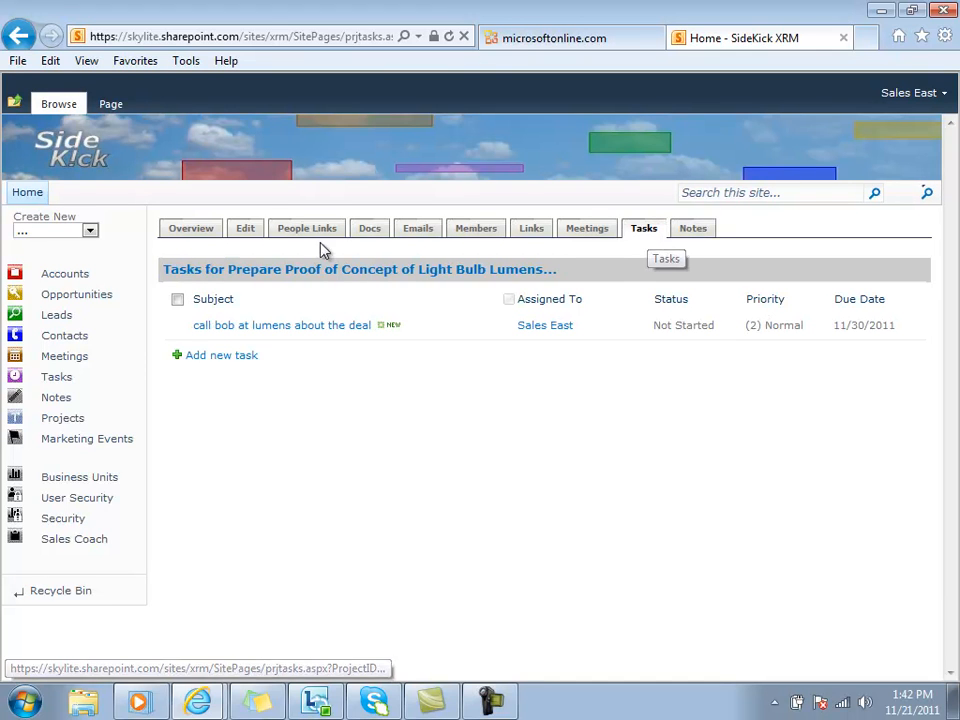
left_click(30, 196)
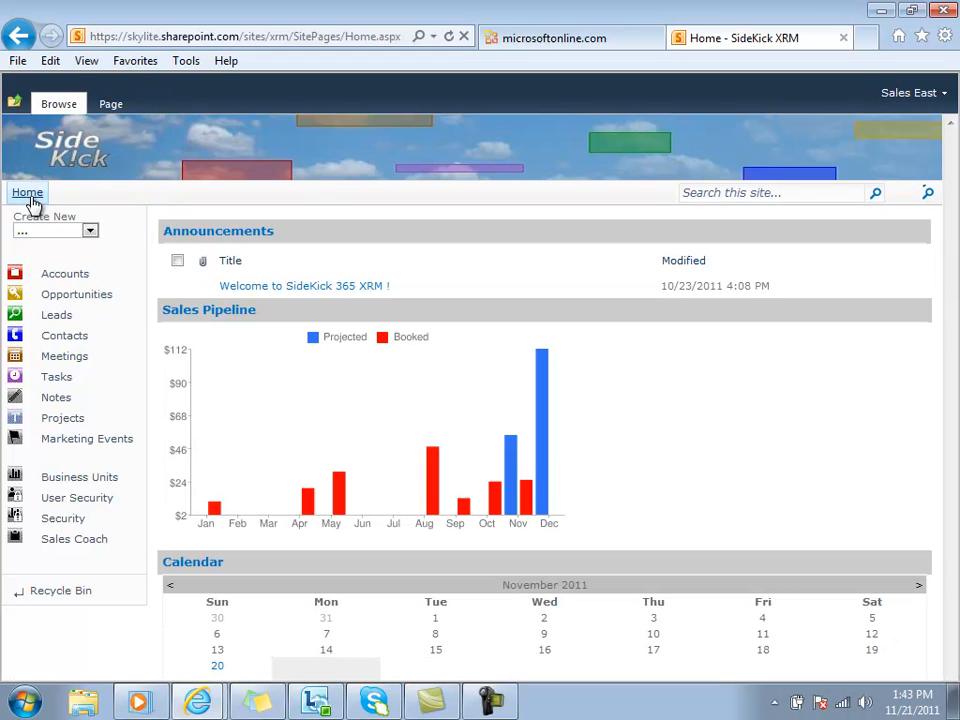
scroll(952, 680, "down", 5)
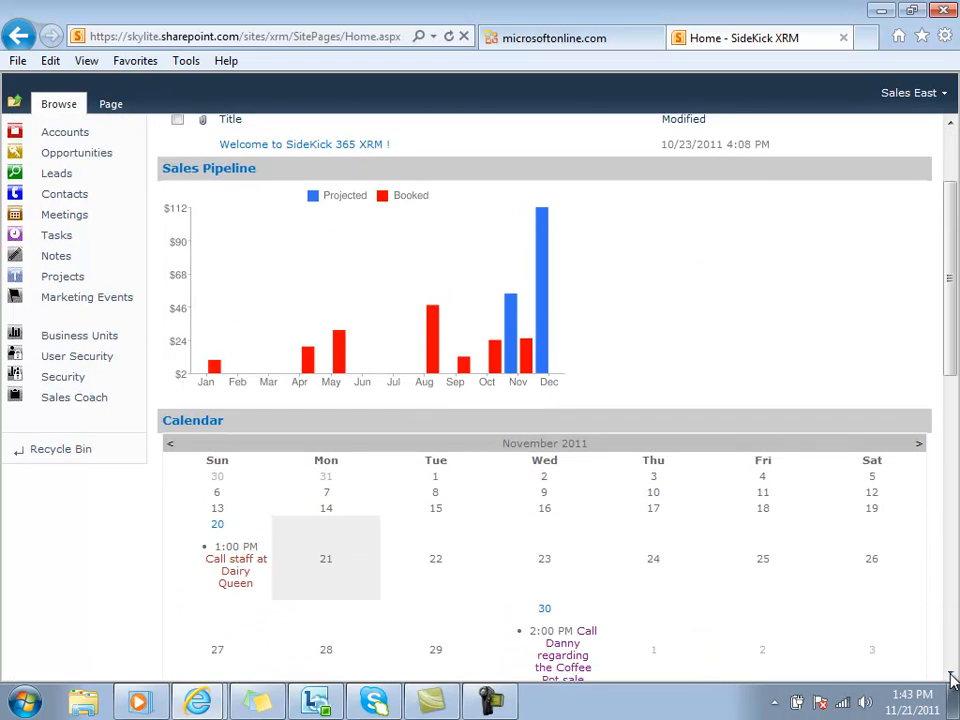
Review the calendar, open opportunities and open tasks on the home page.
scroll(952, 680, "down", 2)
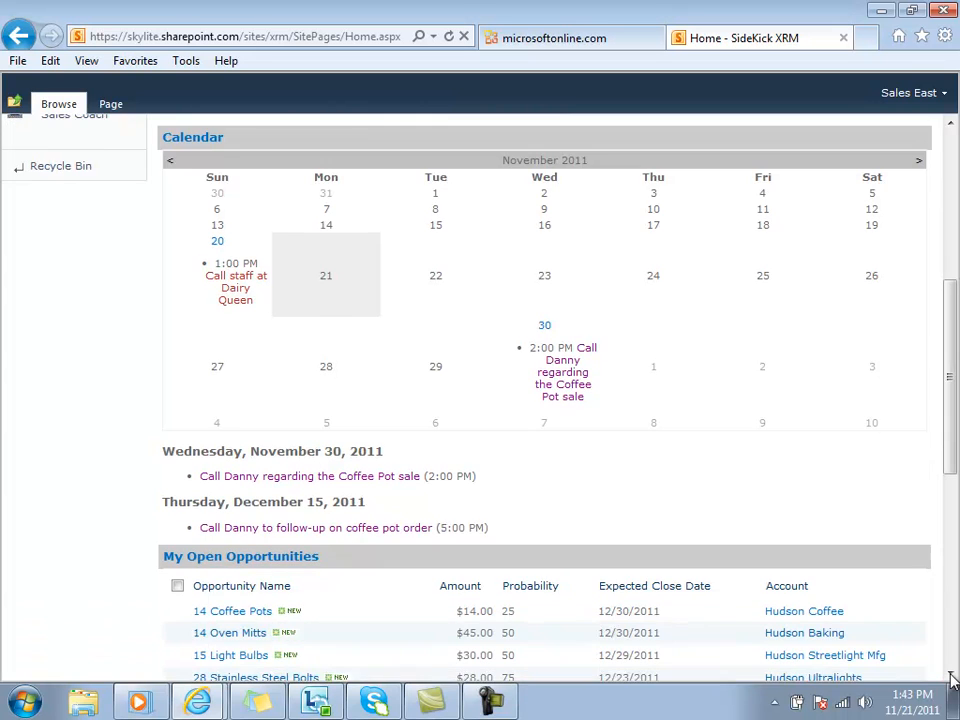
scroll(952, 680, "down", 4)
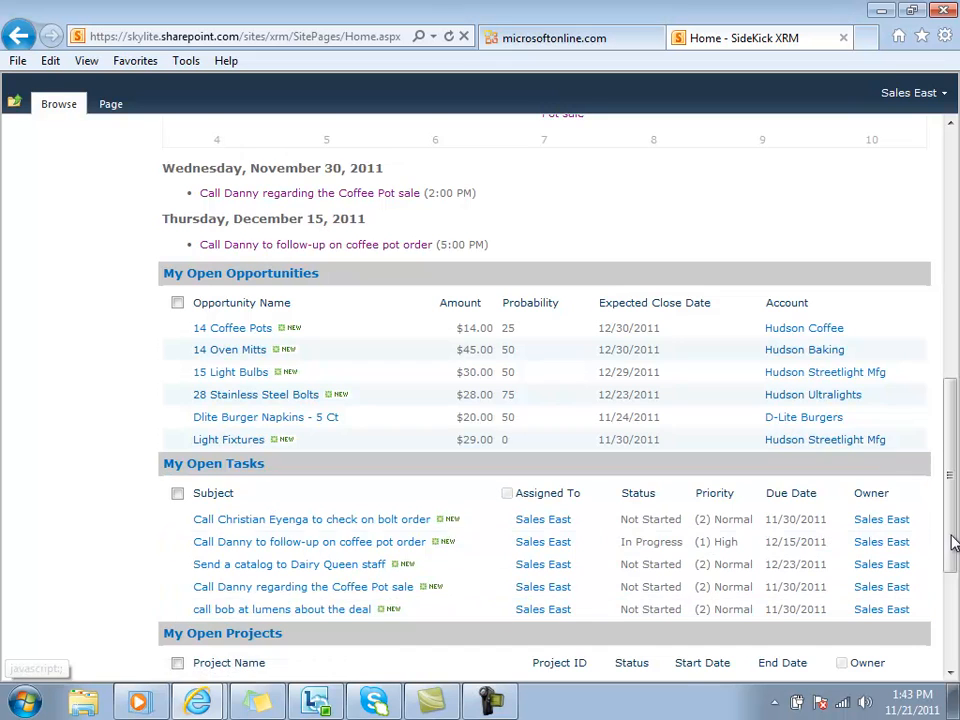
left_click_drag(952, 543, 952, 396)
left_click_drag(952, 327, 952, 225)
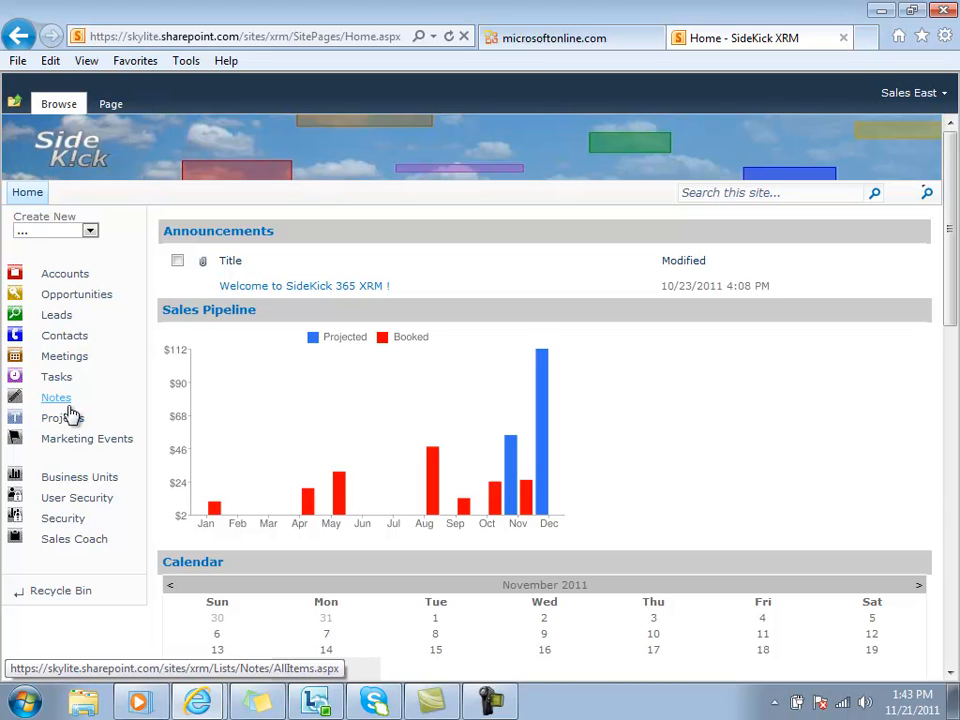
Start a new project named "Demo of Sidekick 365" with the project ID "SideKick365 Demo".
left_click(90, 231)
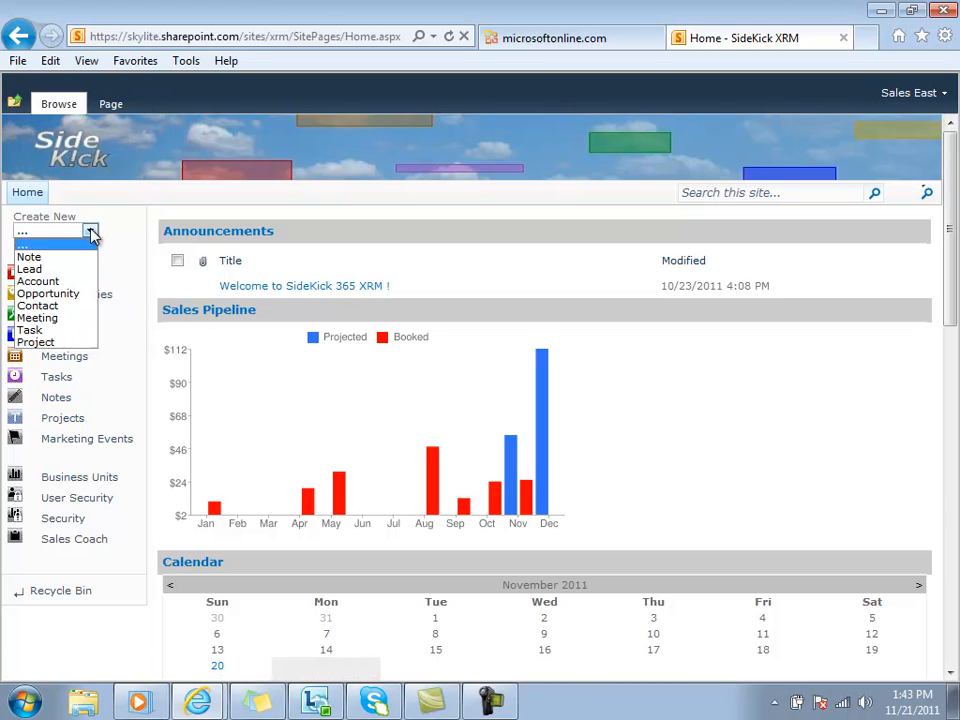
left_click(30, 341)
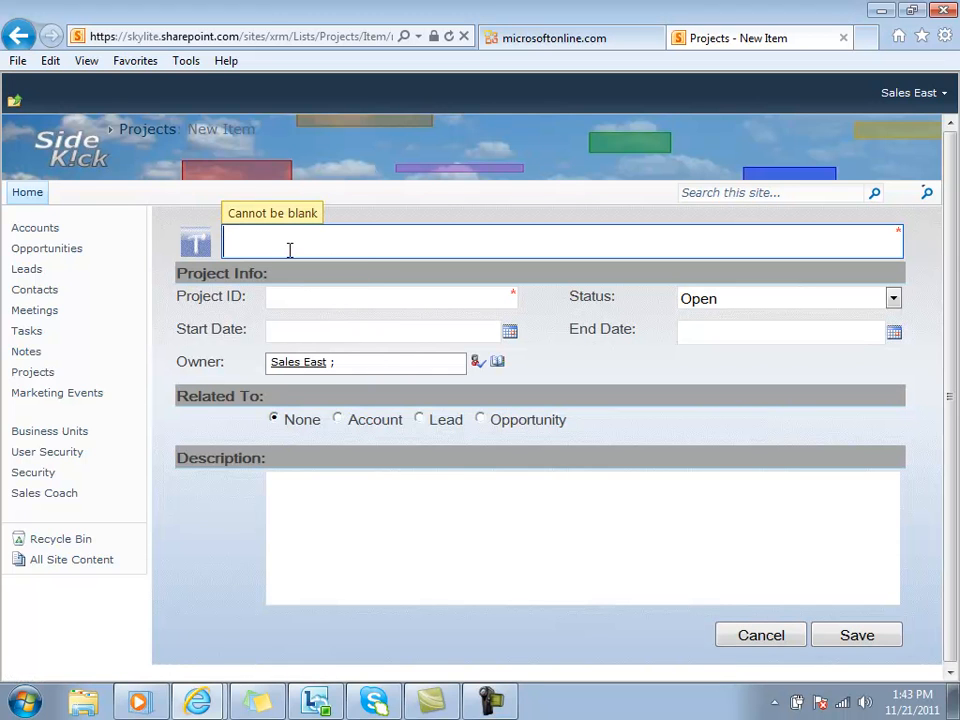
type("Demo of S")
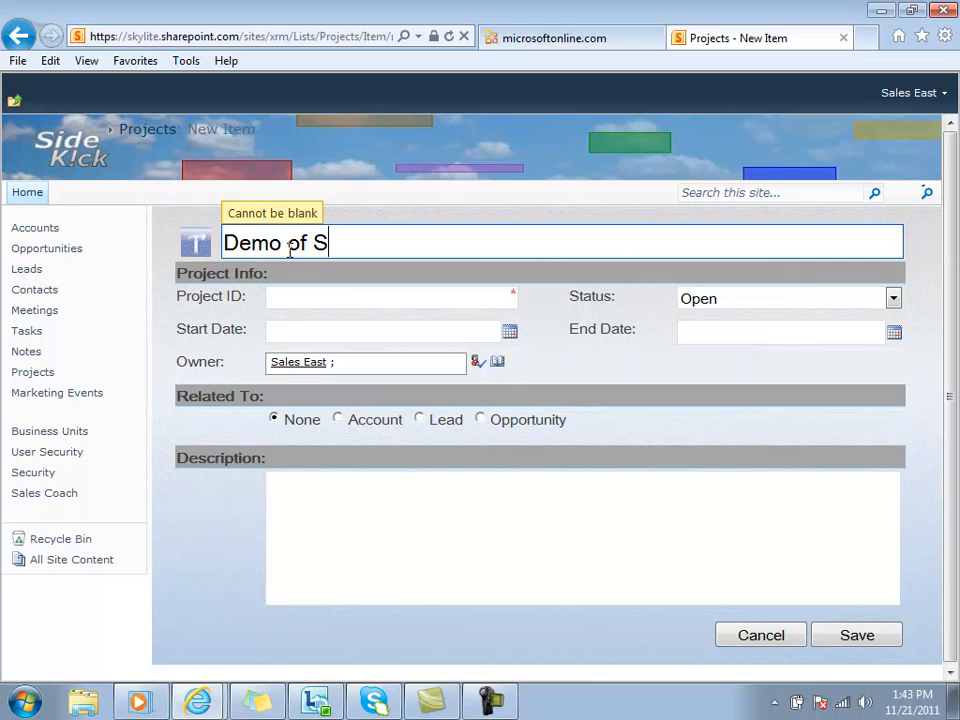
type("ideki")
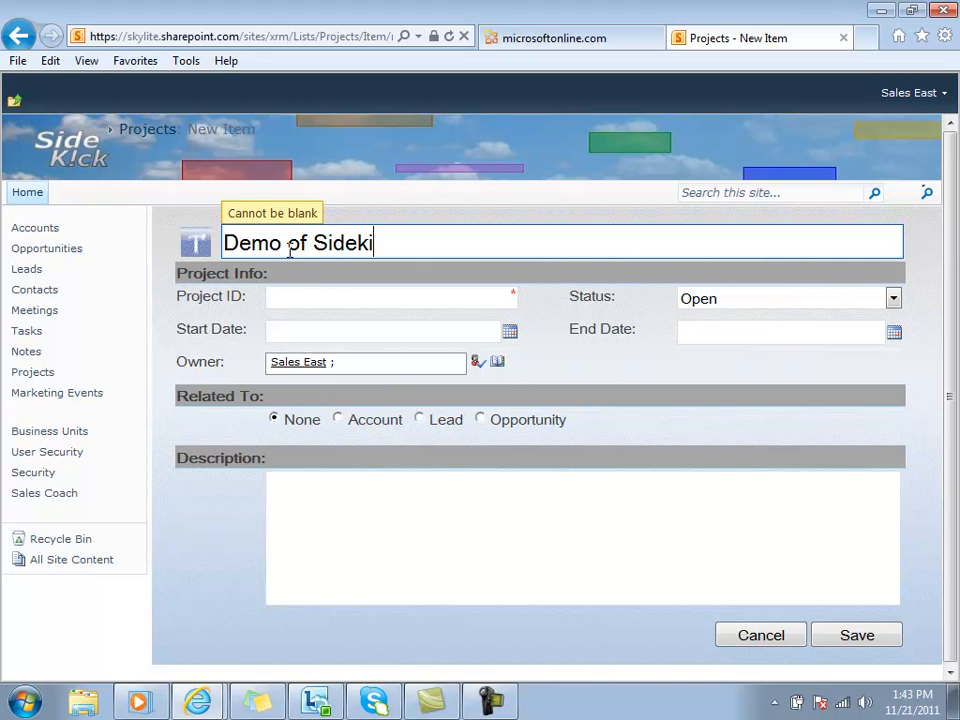
type("ck 365")
left_click(329, 302)
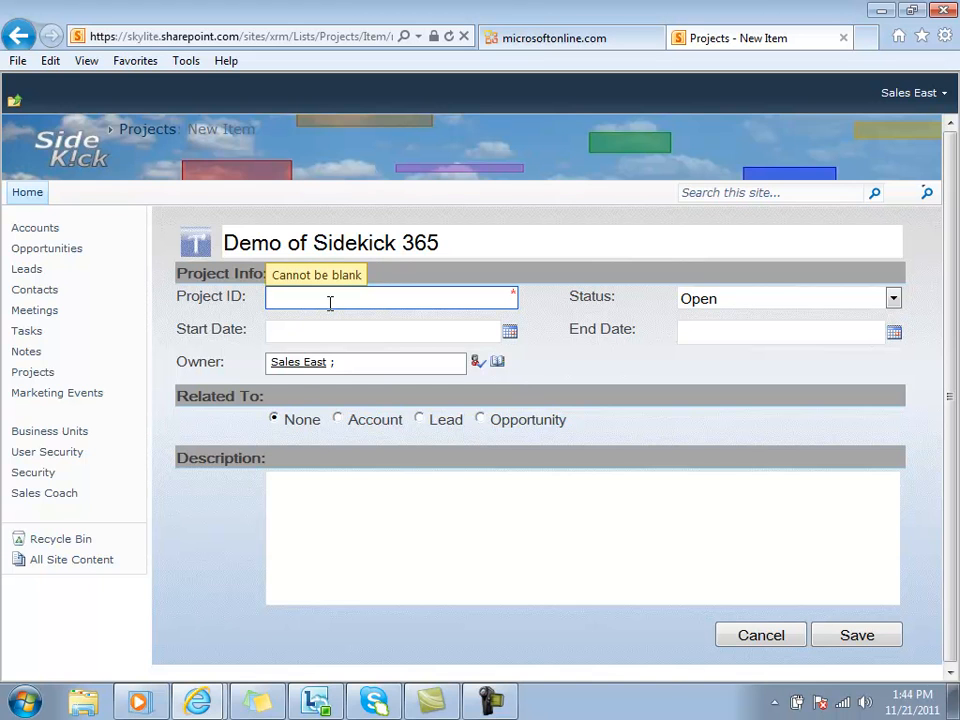
type("SideKick Demo365")
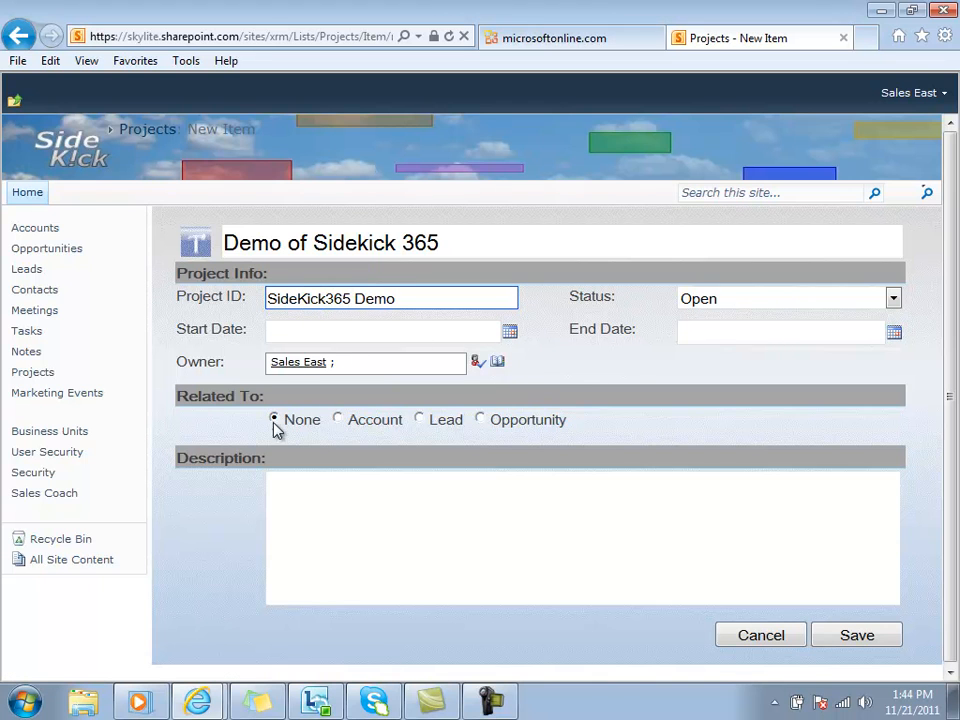
Save the project with the description "his is stuff I have to get ready for the demo" and view it in the projects list.
left_click(287, 487)
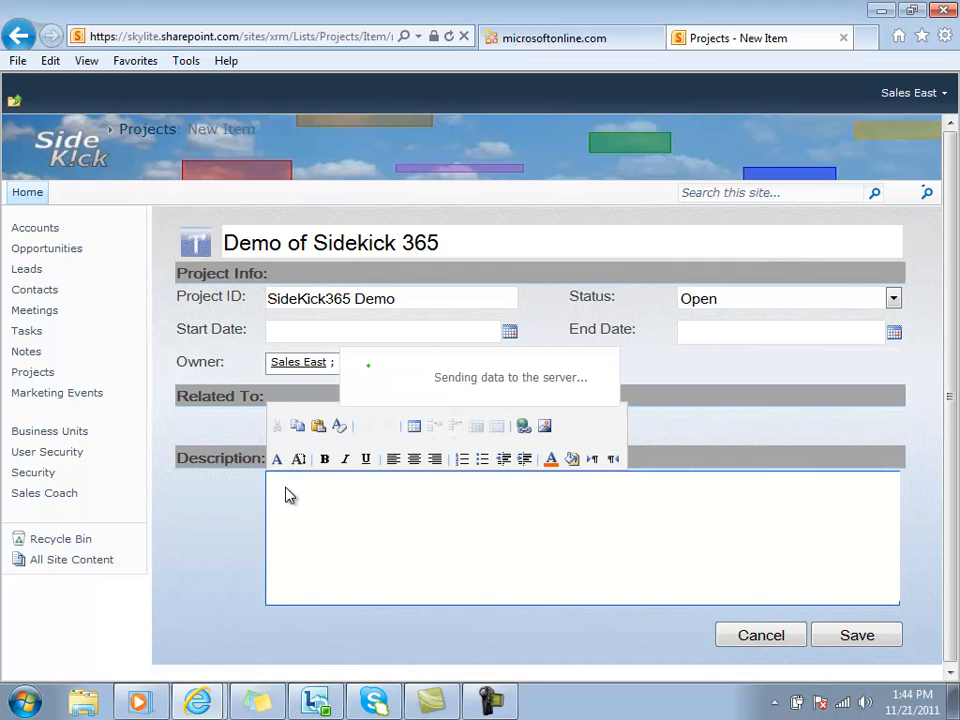
type("his is")
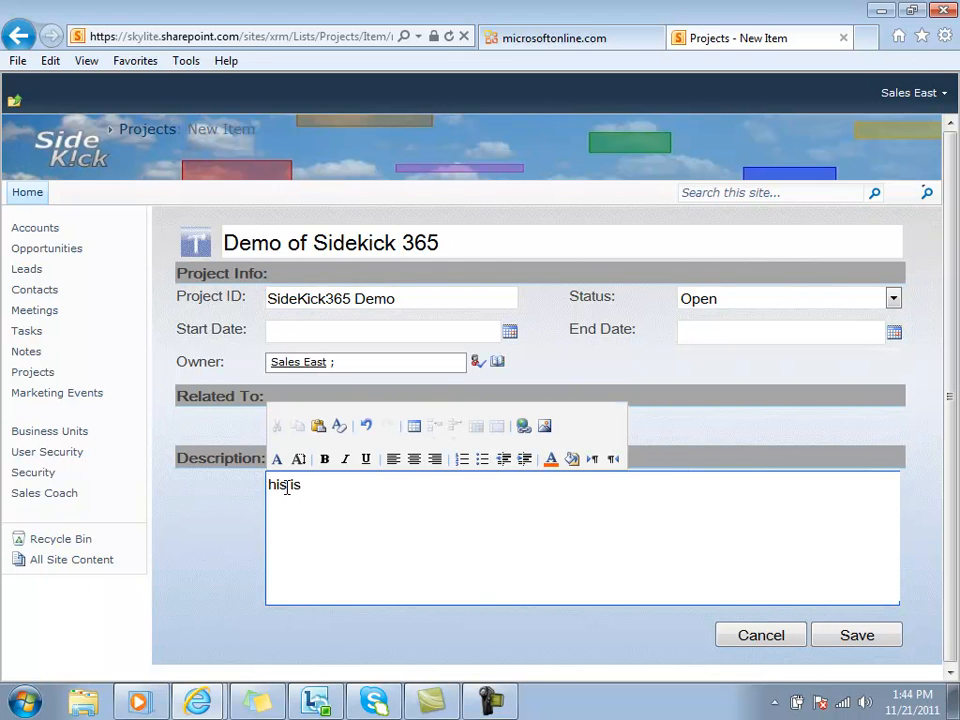
type(" stuff I have to get re")
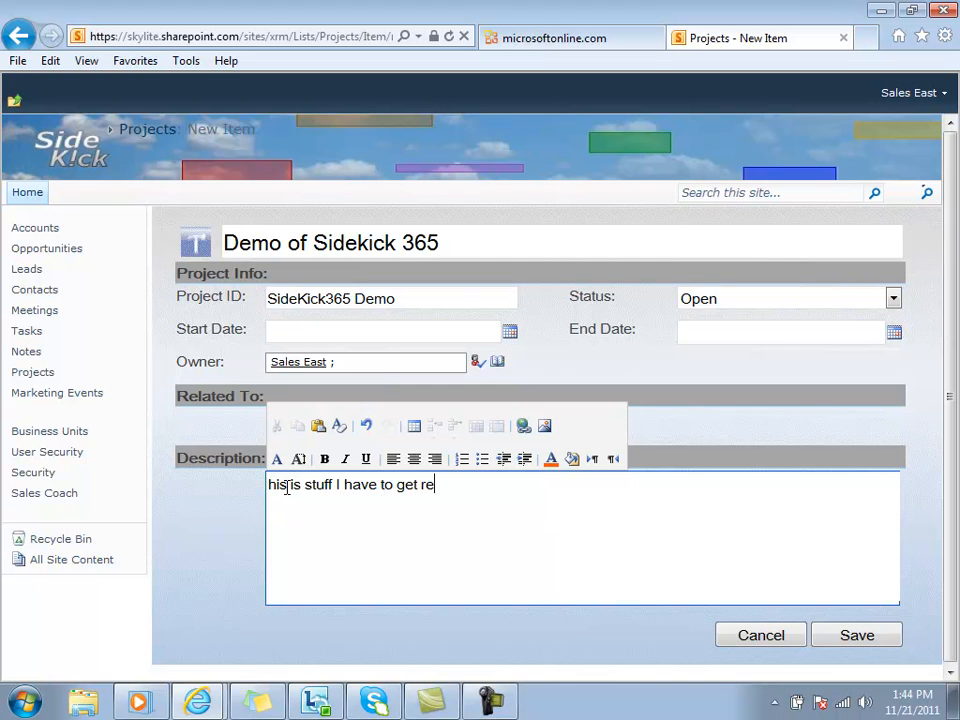
type("ady for the demo")
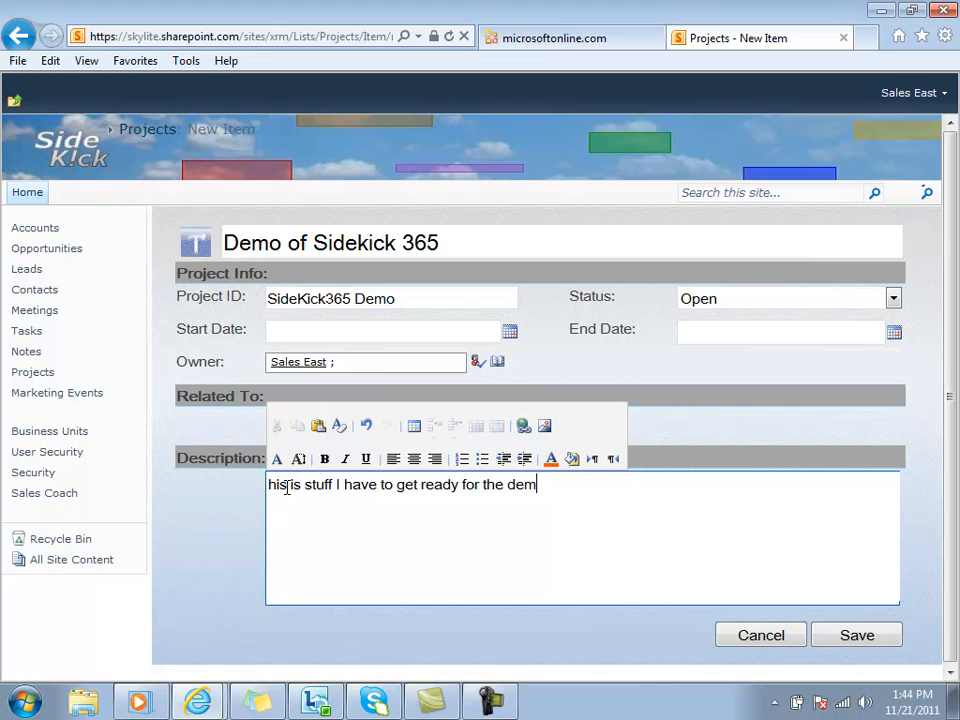
left_click(831, 635)
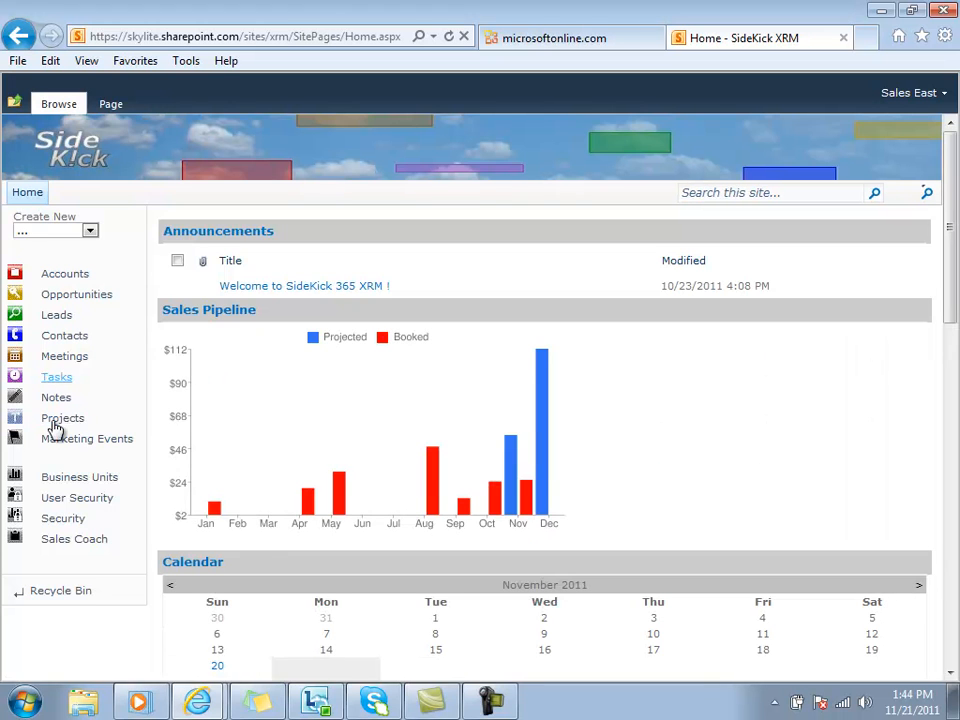
left_click(56, 424)
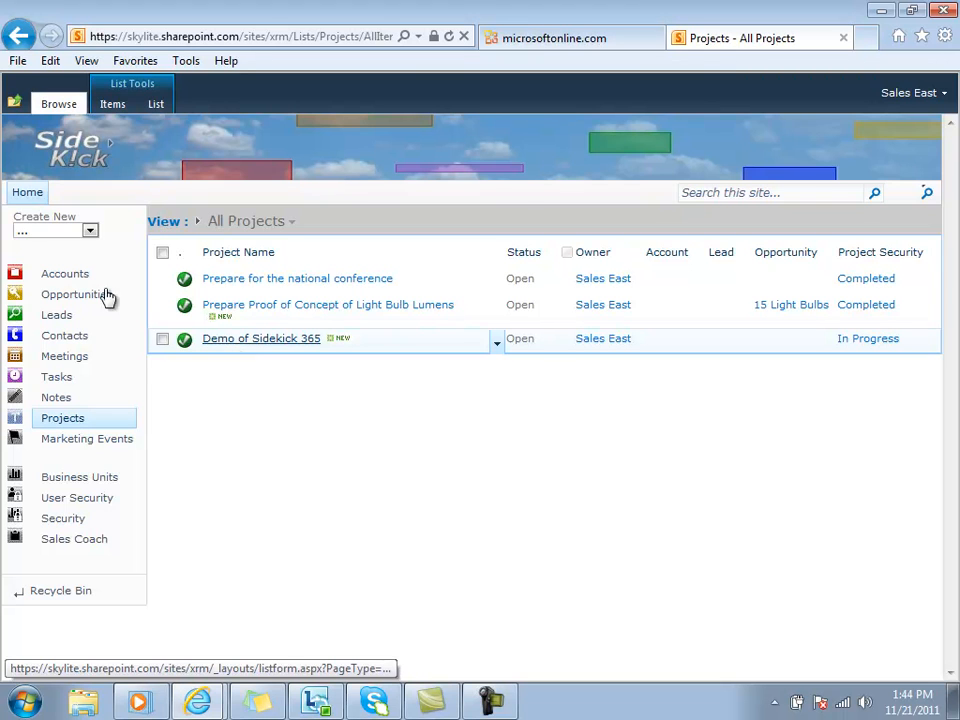
Open a blank form for a new account and look over its available source campaigns.
left_click(90, 230)
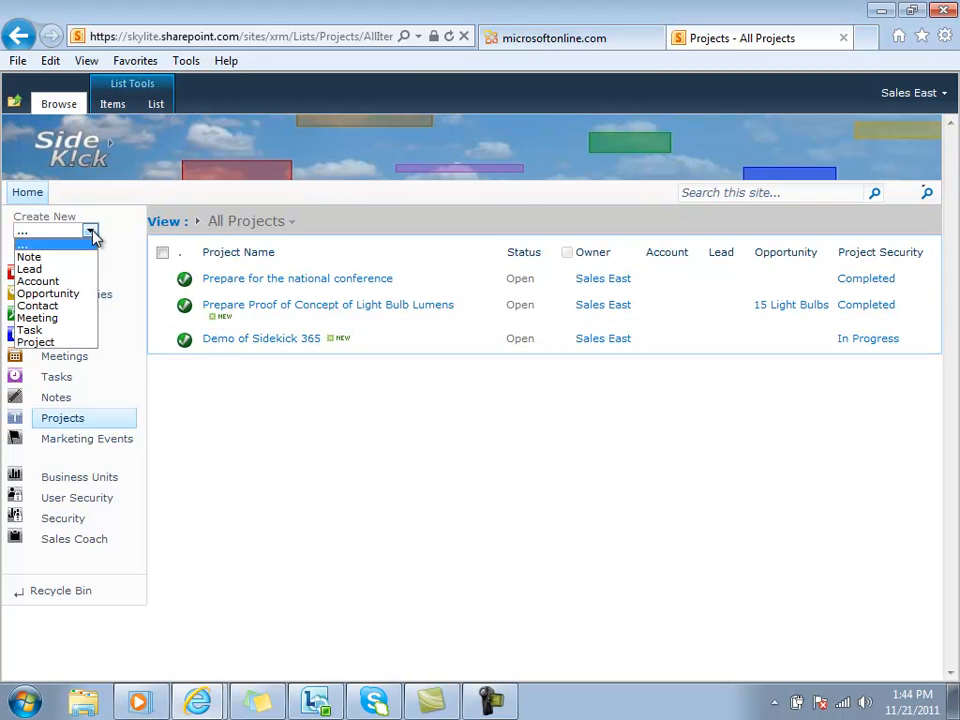
left_click(40, 282)
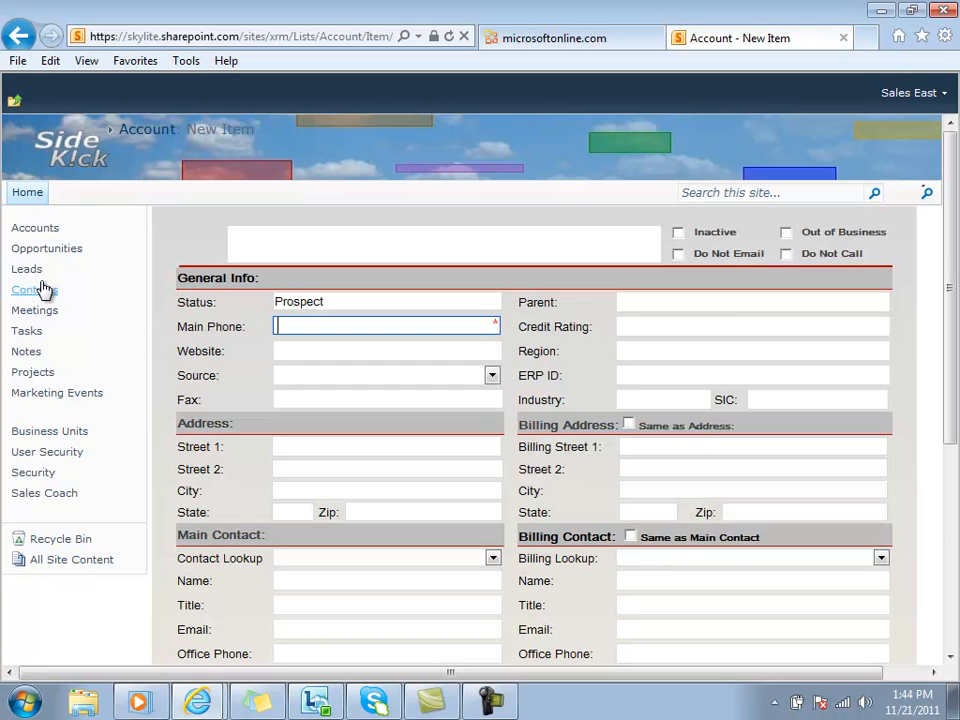
left_click(264, 245)
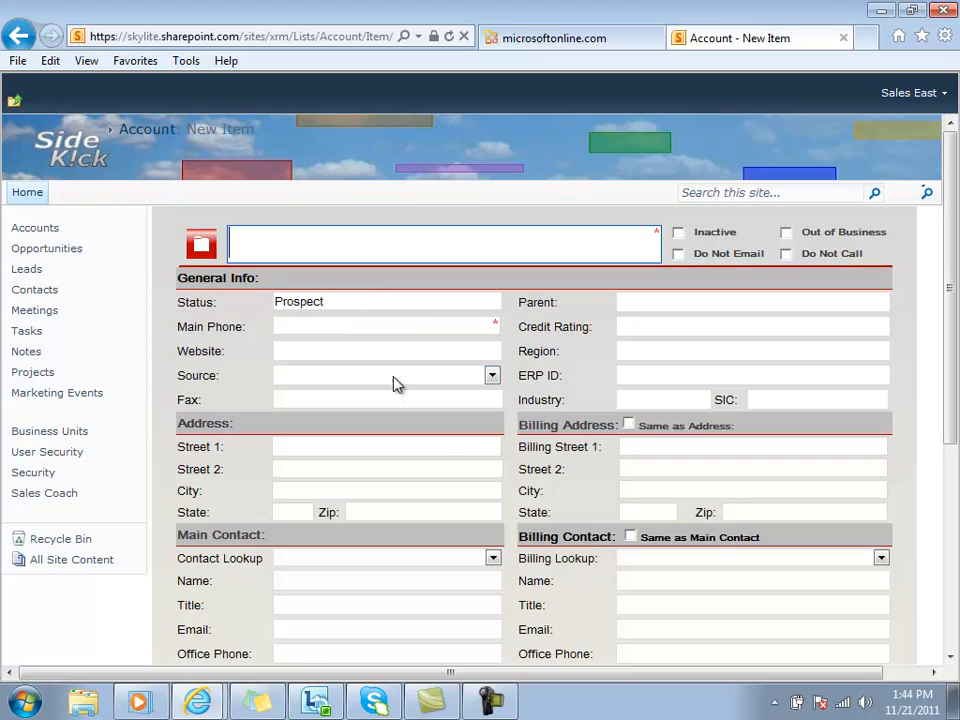
left_click(492, 375)
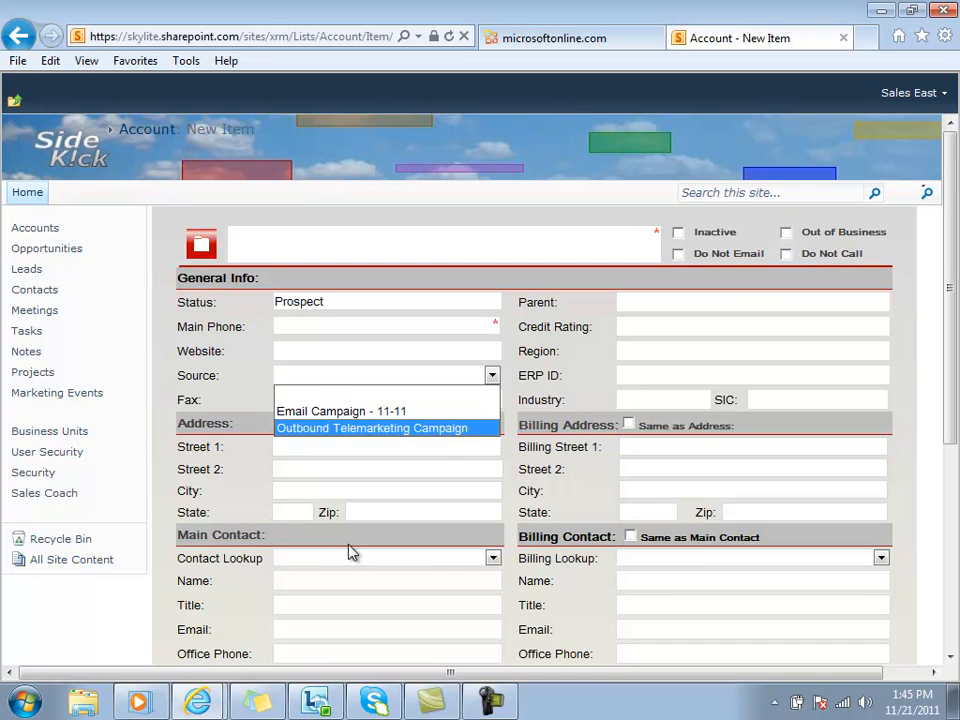
Try filling the new account's main contact from an existing contact, and discard the account to return to the home page.
left_click(302, 581)
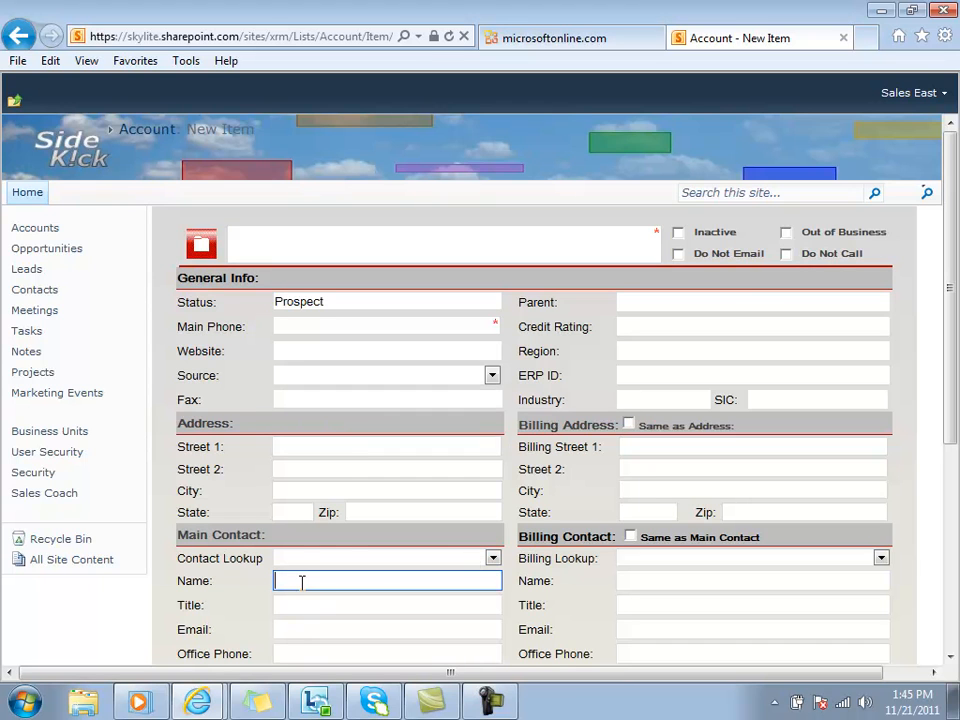
left_click(492, 558)
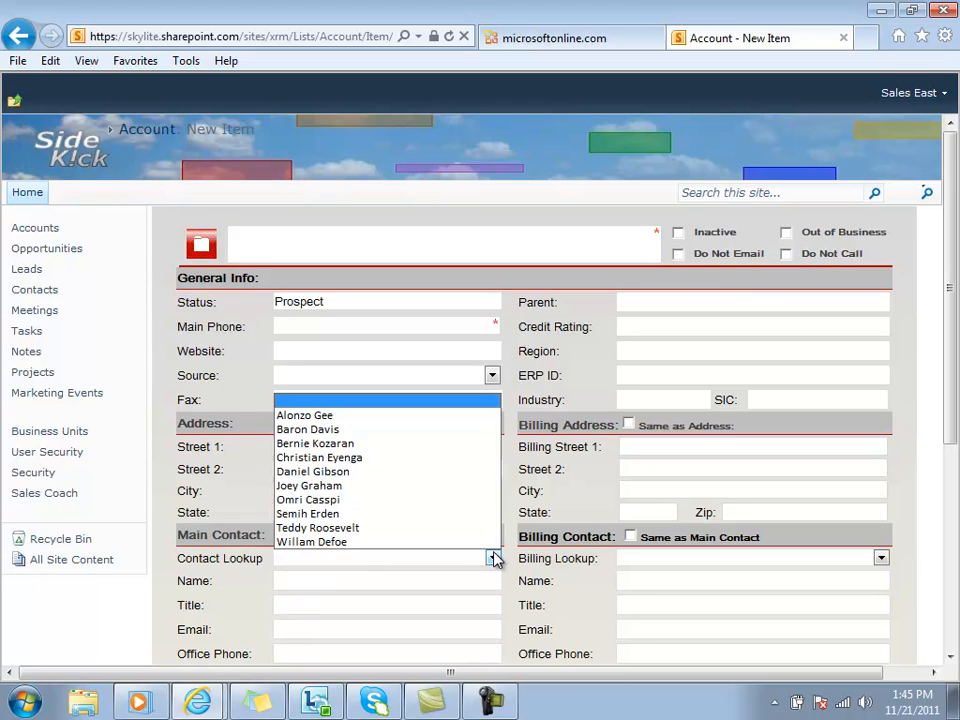
left_click(300, 490)
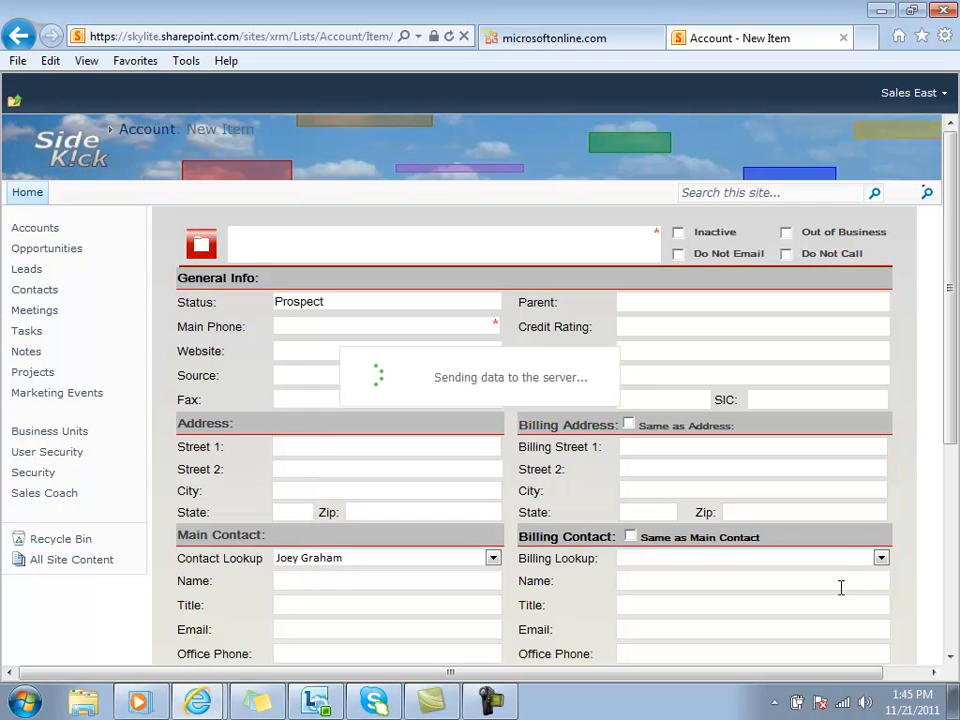
scroll(945, 660, "down", 5)
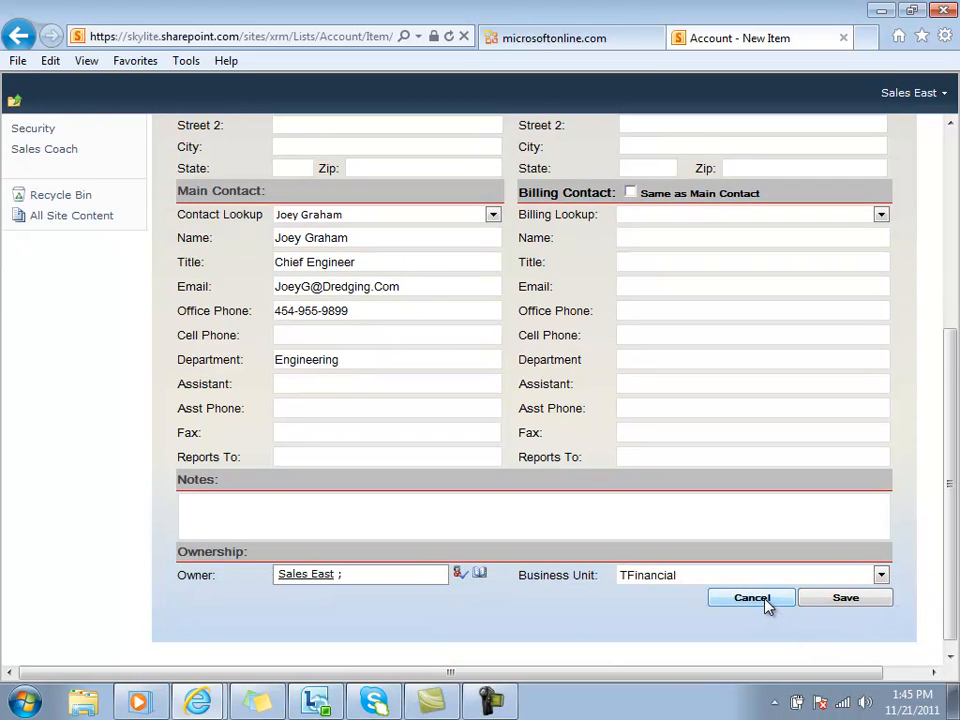
left_click(766, 606)
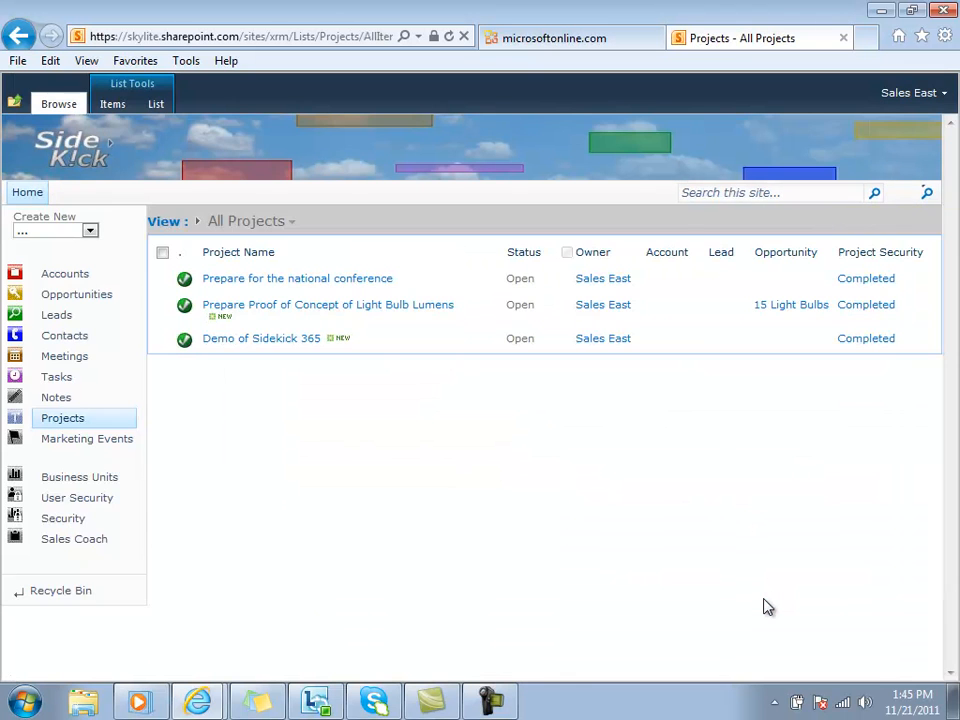
left_click(28, 194)
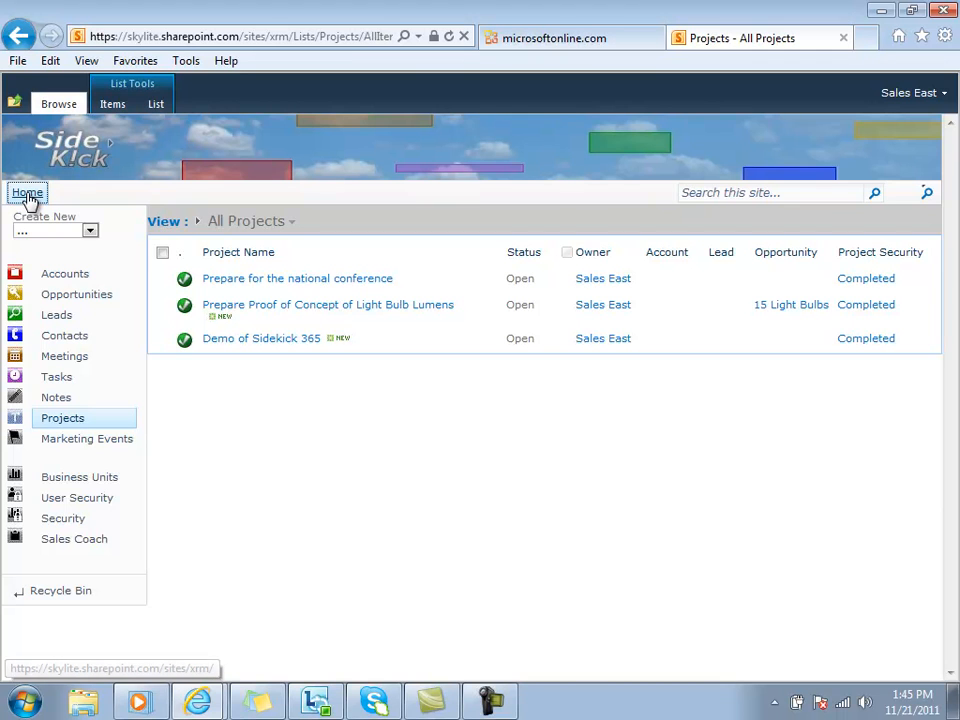